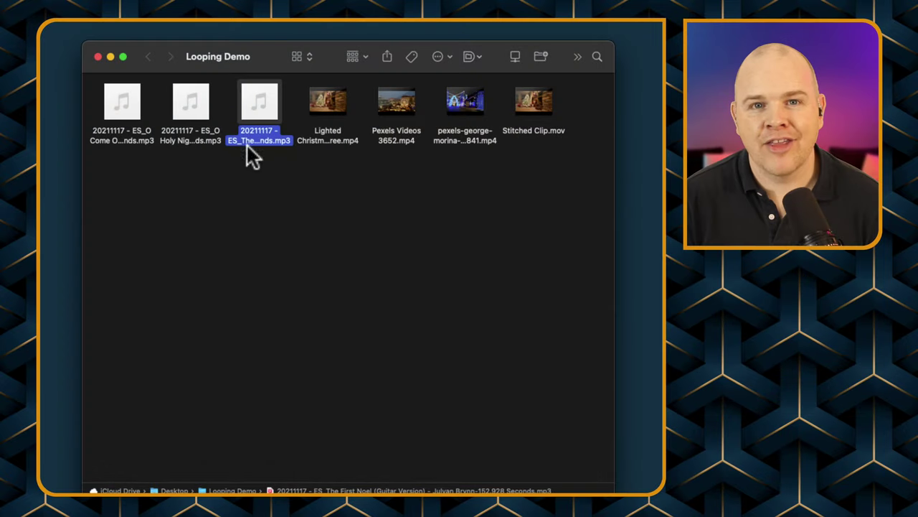
Preview the three Christmas MP3 tracks in the Looping Demo folder one after another.
left_click(118, 107)
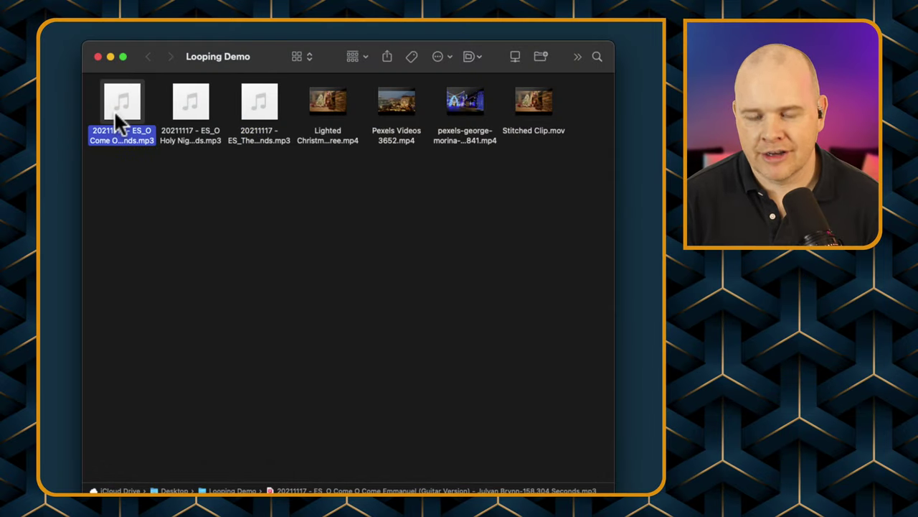
key("space")
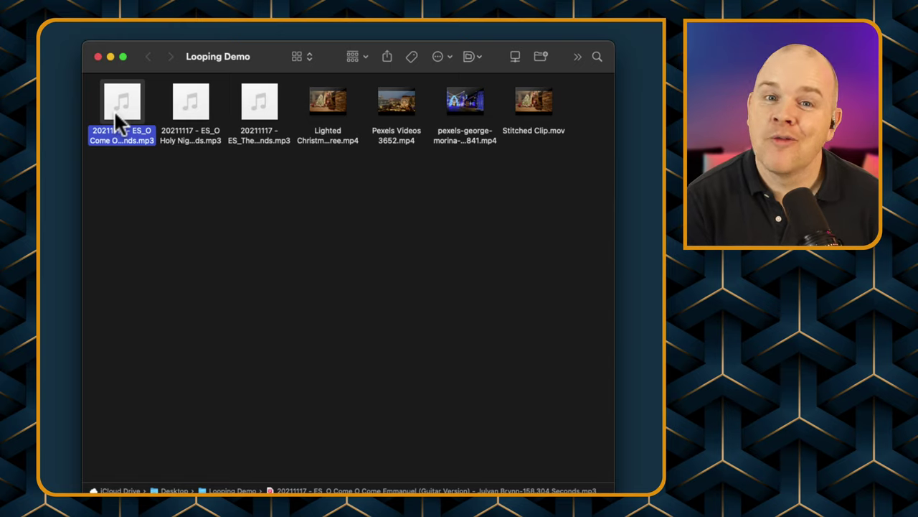
key("Right")
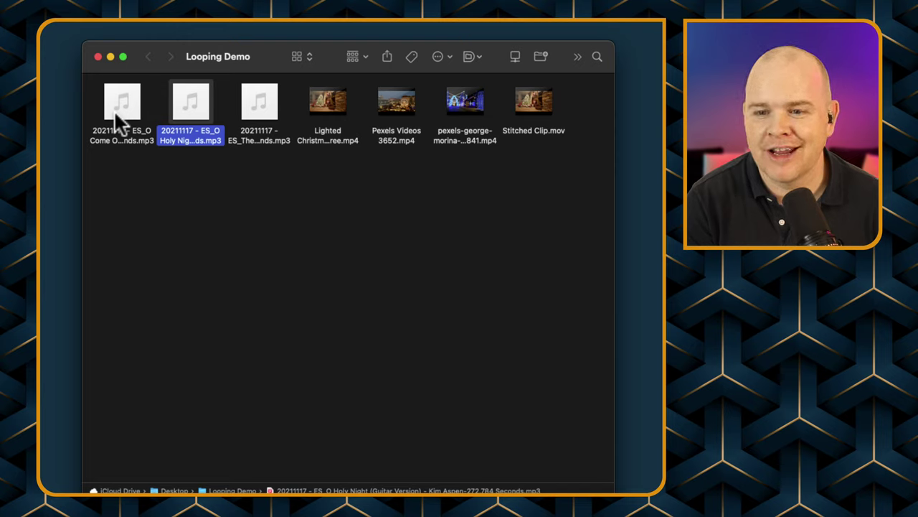
key("space")
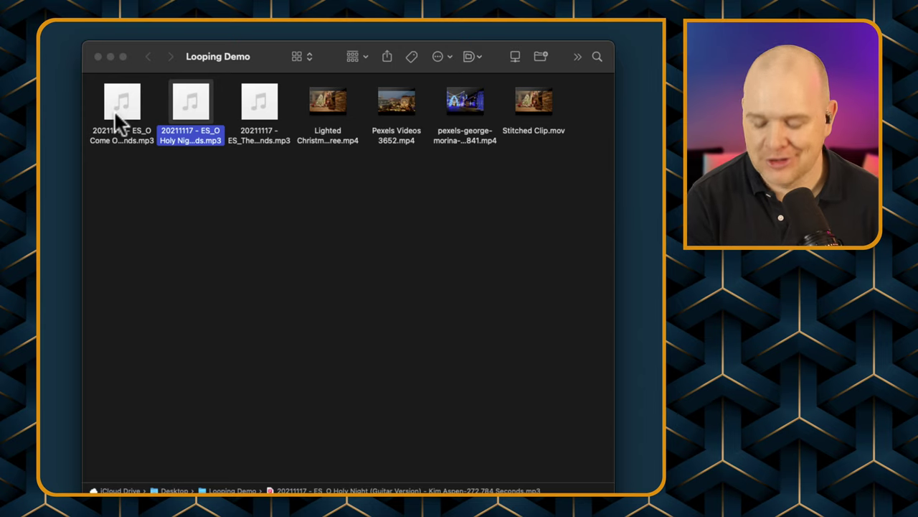
key("Right")
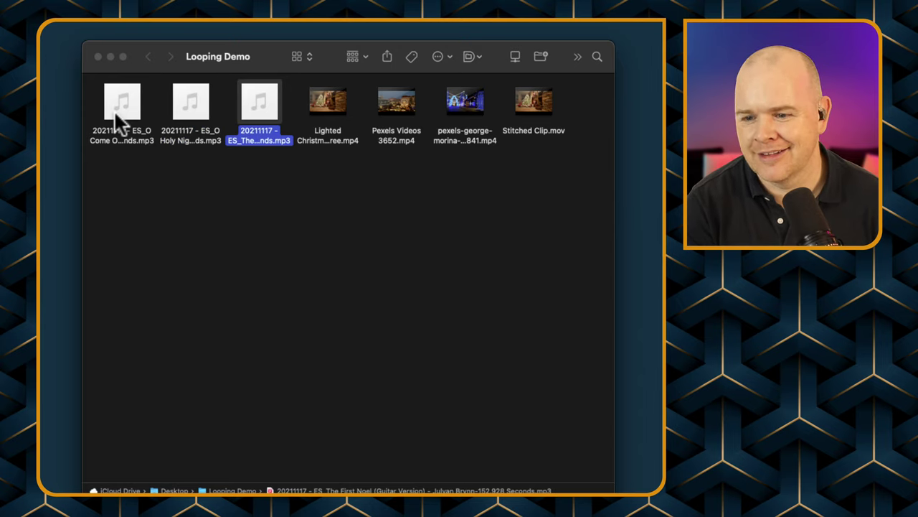
key("space")
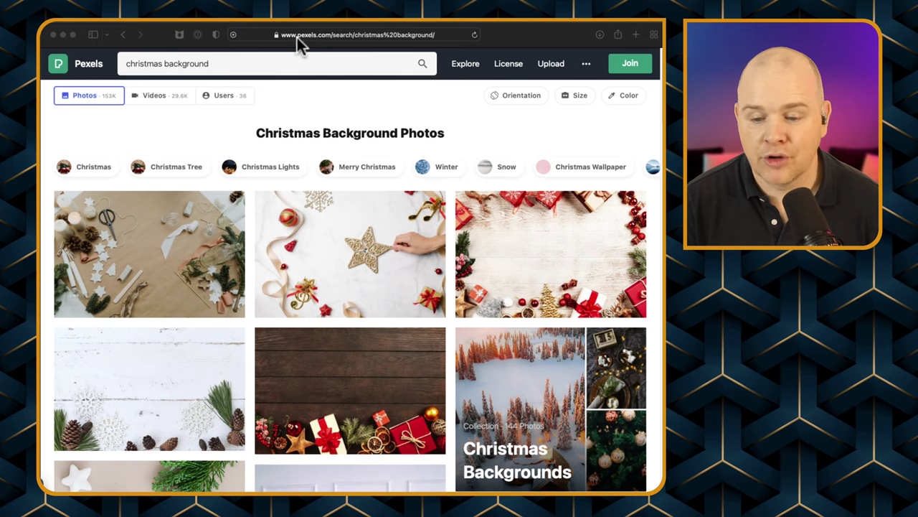
Show the video results for "christmas background" on Pexels and browse through them.
left_click(159, 97)
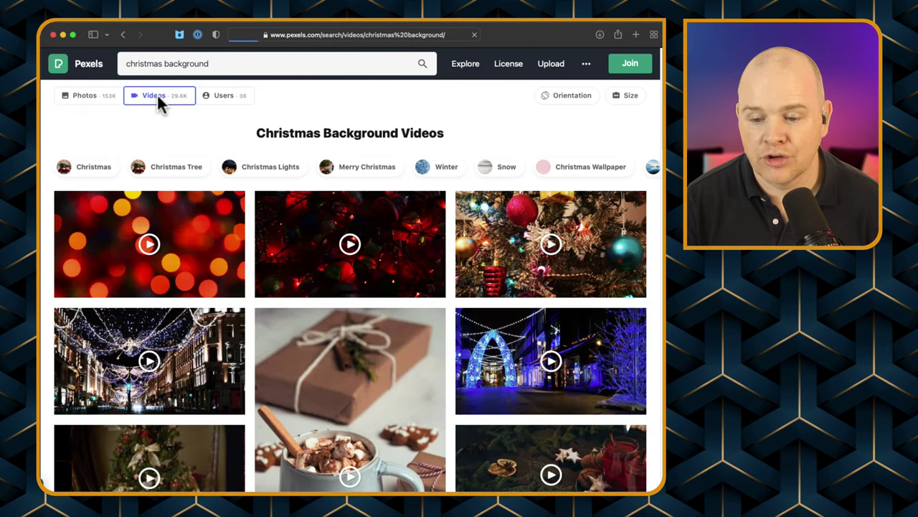
scroll(334, 269, "down", 15)
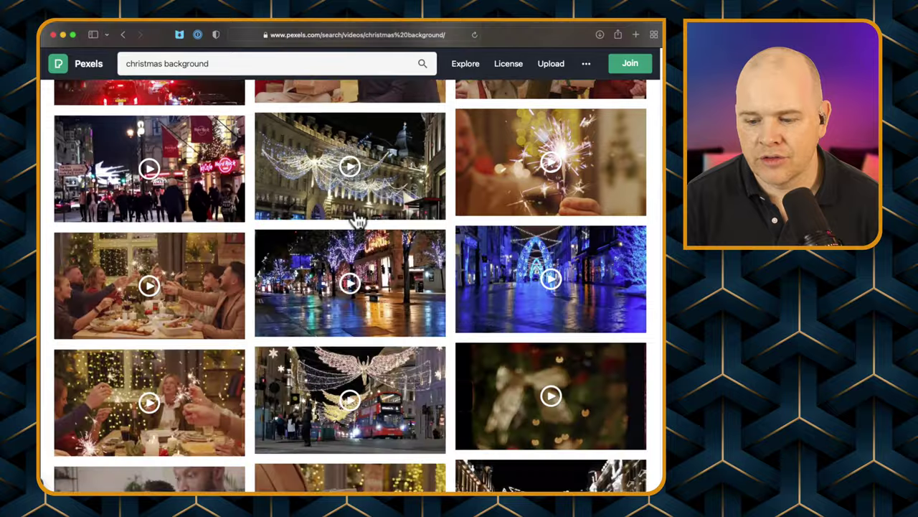
scroll(352, 211, "up", 20)
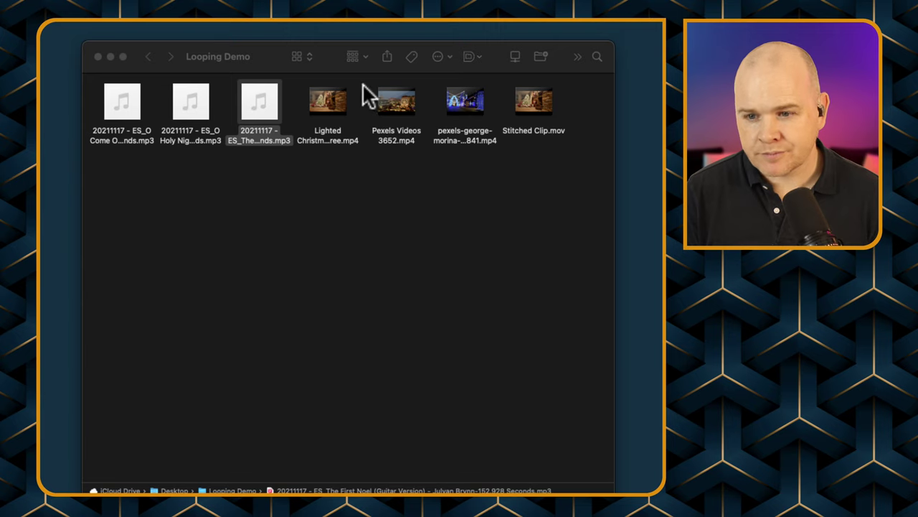
Preview Lighted Christmas Tree.mp4 from the Looping Demo folder in a smaller, repositioned preview window, and close the preview.
left_click(340, 109)
key("space")
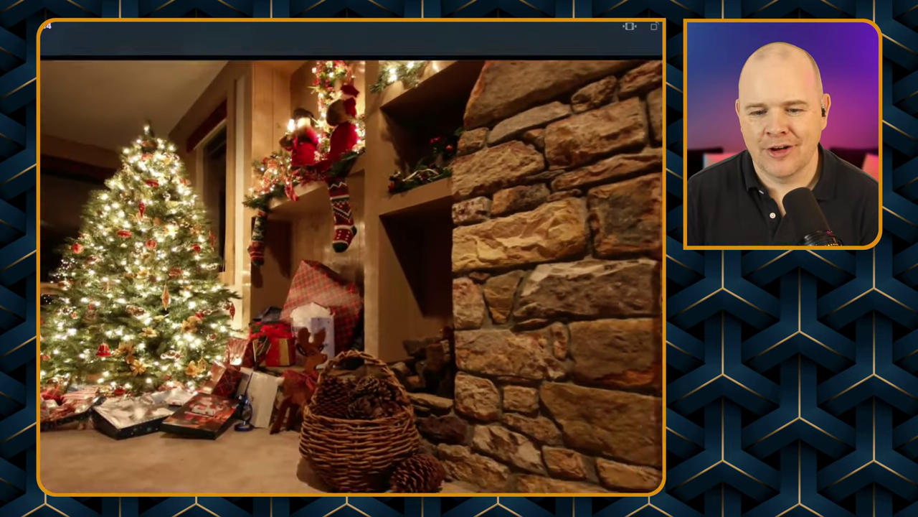
left_click_drag(40, 492, 332, 435)
left_click_drag(567, 28, 345, 81)
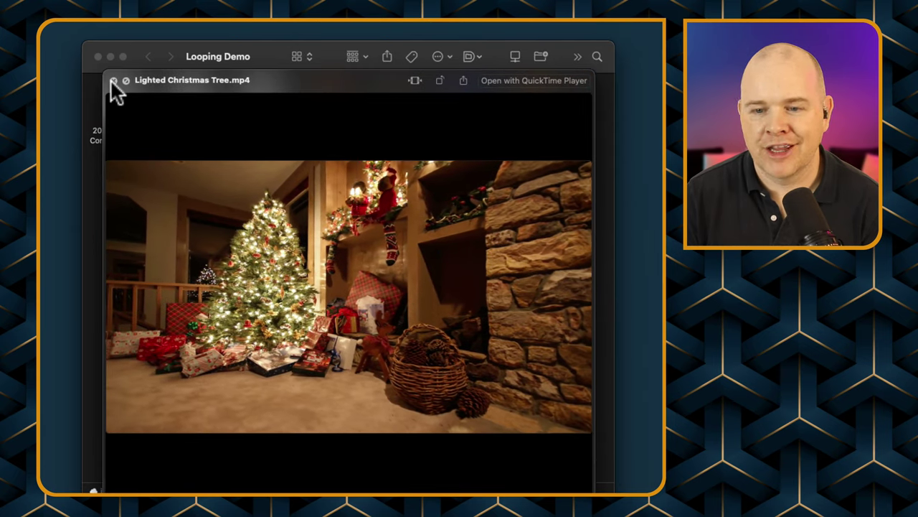
left_click(112, 80)
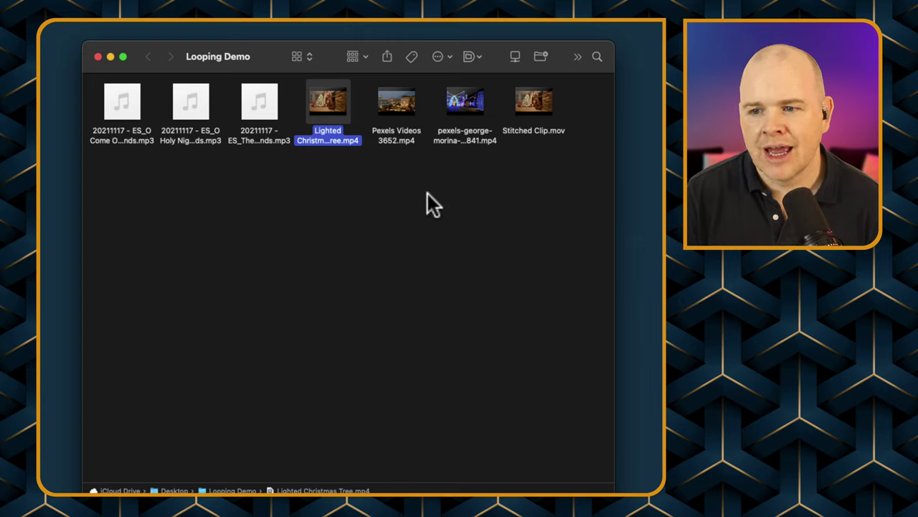
Switch to QuickTime Player, reposition the Christmas tree video, and look at the Add Clip to End command.
mouse_move(474, 115)
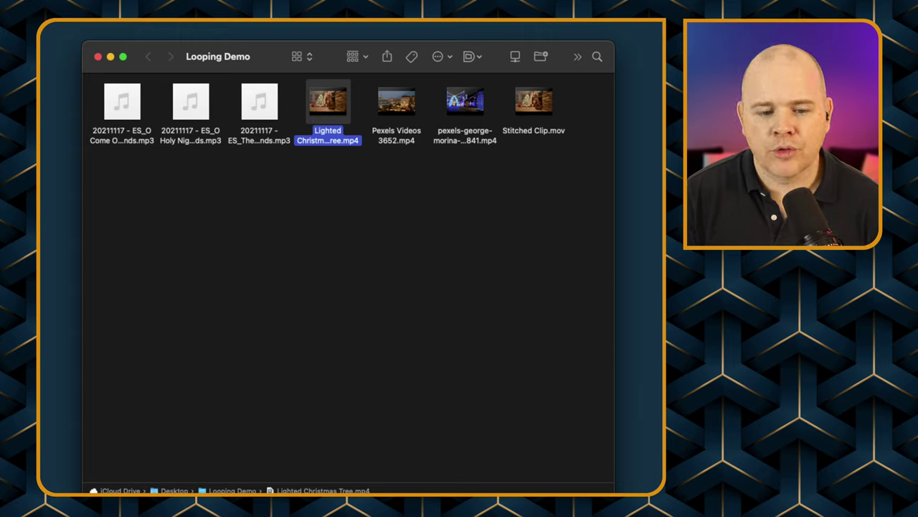
key("super+Tab")
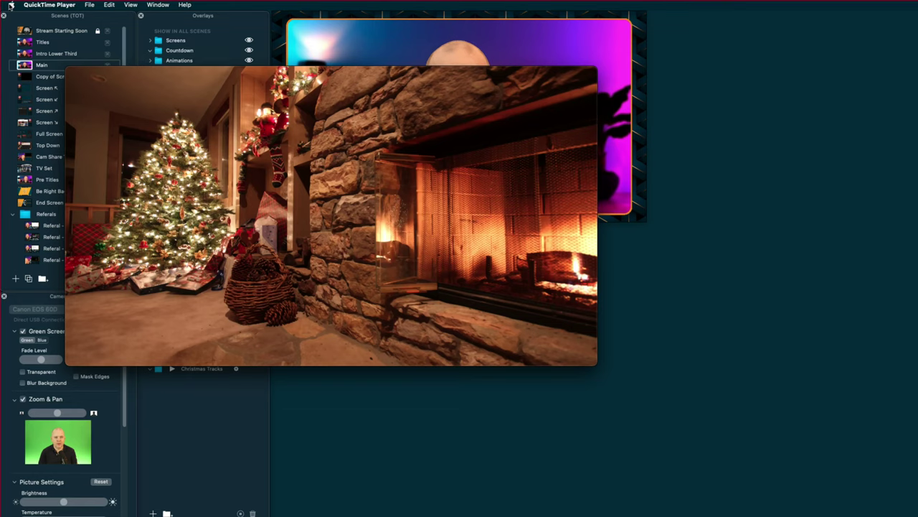
left_click_drag(188, 76, 261, 169)
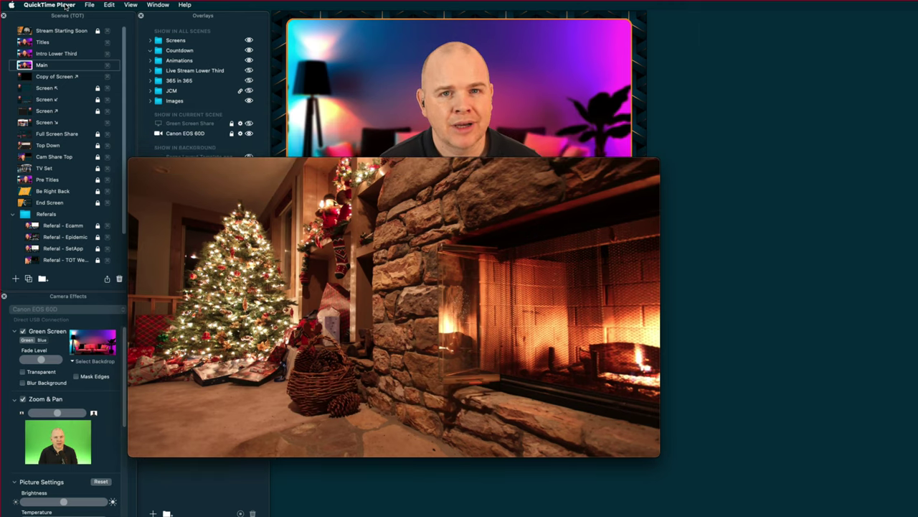
left_click(107, 5)
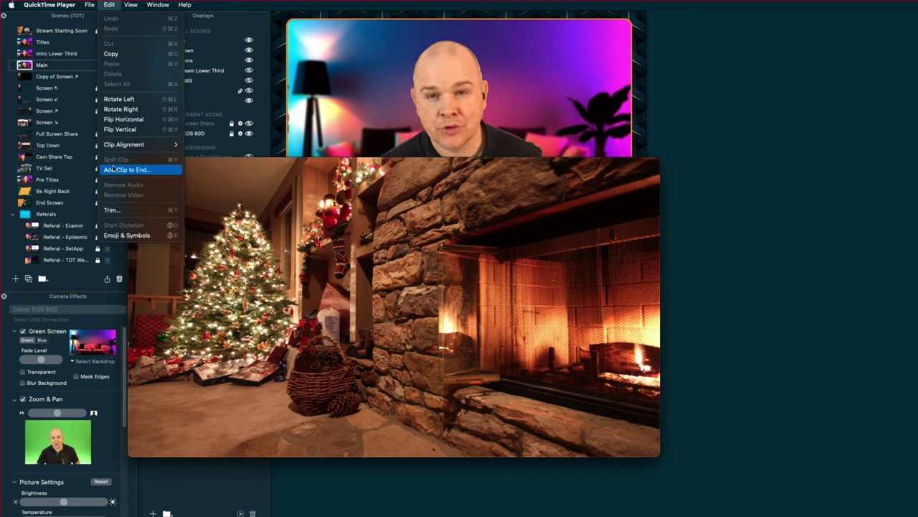
left_click(204, 165)
left_click(134, 164)
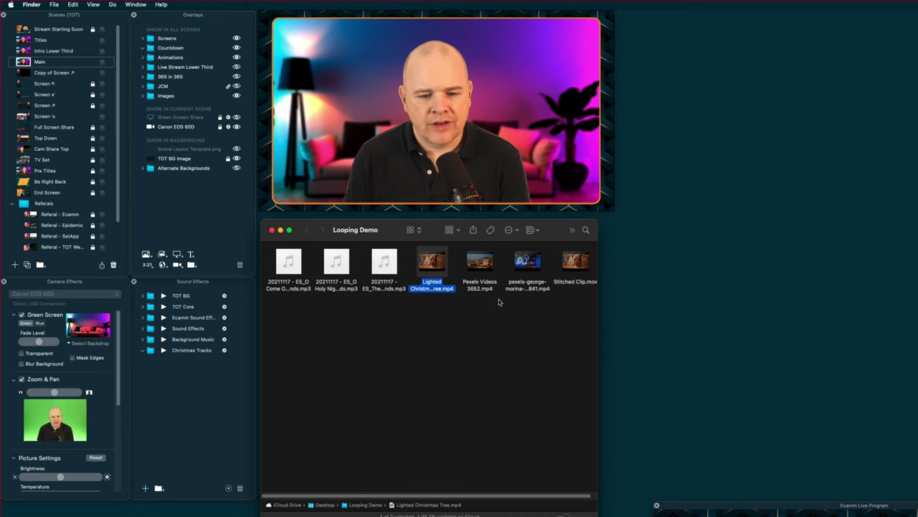
Move Stitched Clip.mov to a second row in the Looping Demo folder and go through the three music tracks.
left_click_drag(576, 262, 330, 324)
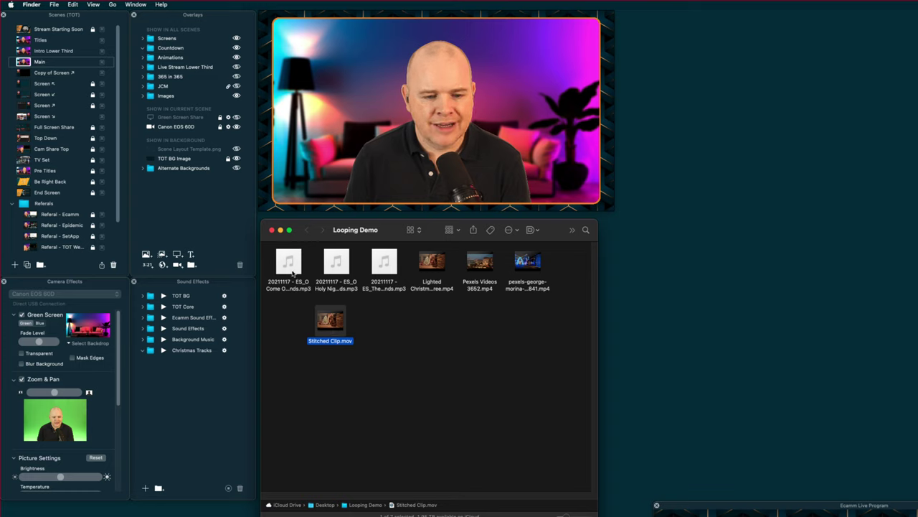
left_click(292, 273)
key("Right")
key("Right")
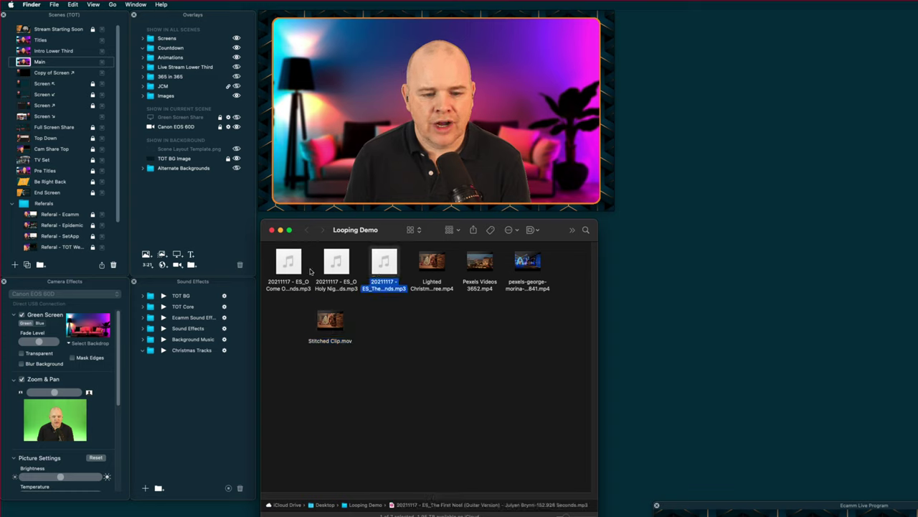
left_click(298, 269)
left_click(337, 267)
left_click(384, 272)
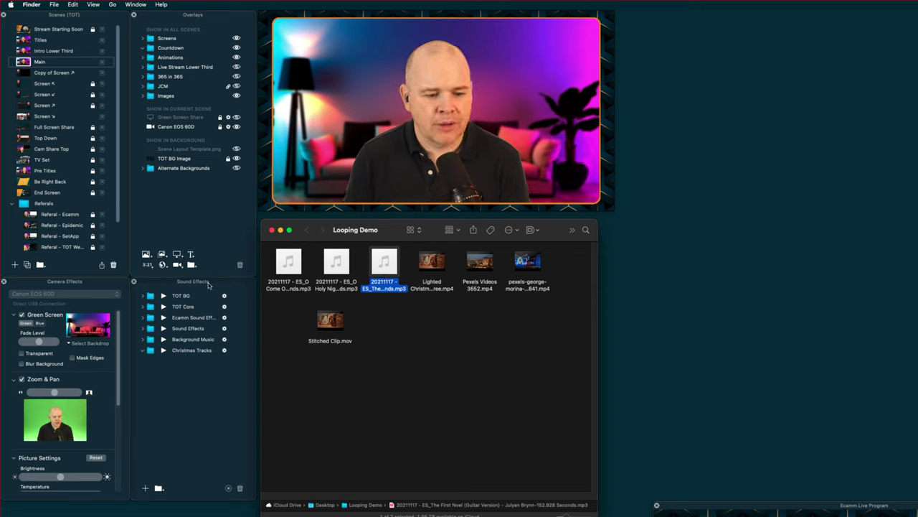
Switch to Ecamm Live and toggle the Sound Effects window off and on again.
mouse_move(468, 147)
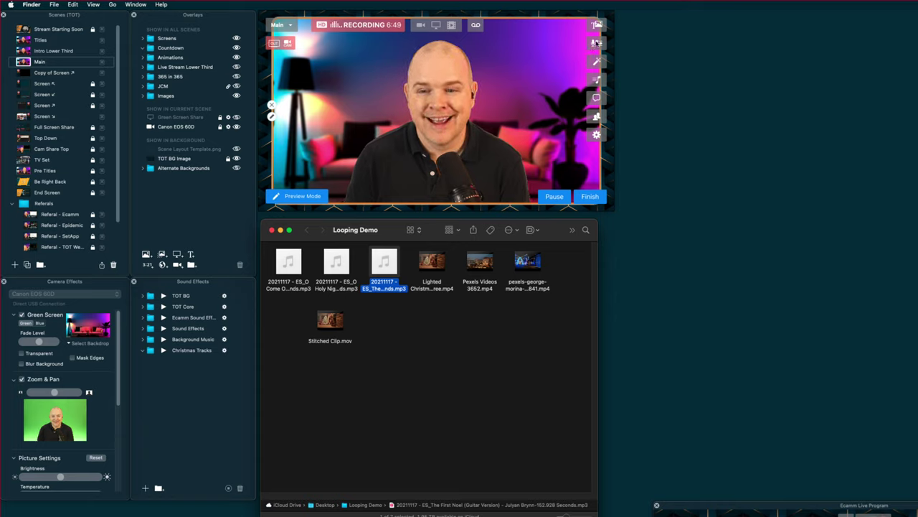
left_click(598, 81)
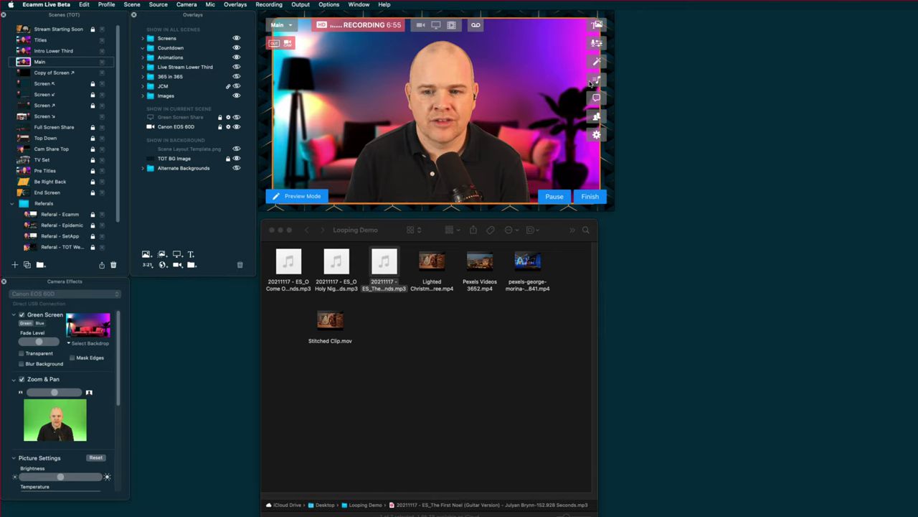
left_click(594, 82)
left_click(593, 82)
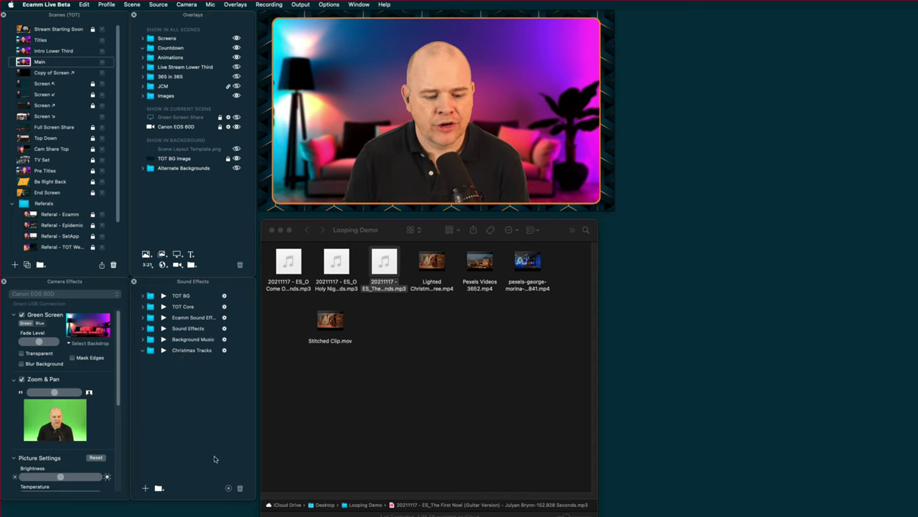
Add a new group to the sound effects list with its default name and delete it.
left_click(159, 489)
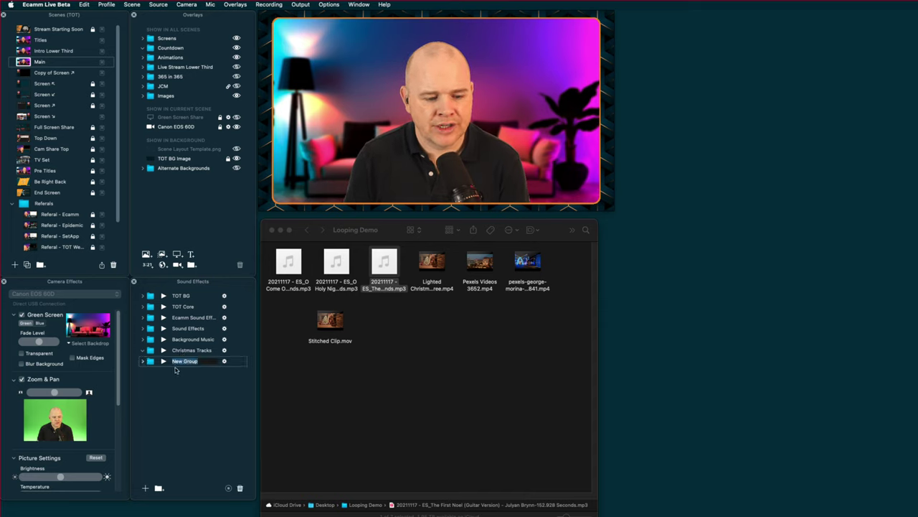
left_click(200, 365)
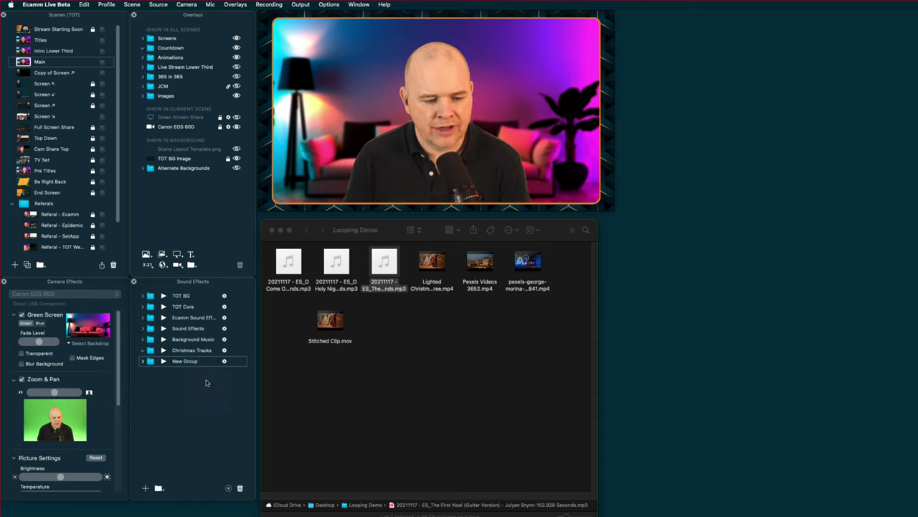
left_click(241, 489)
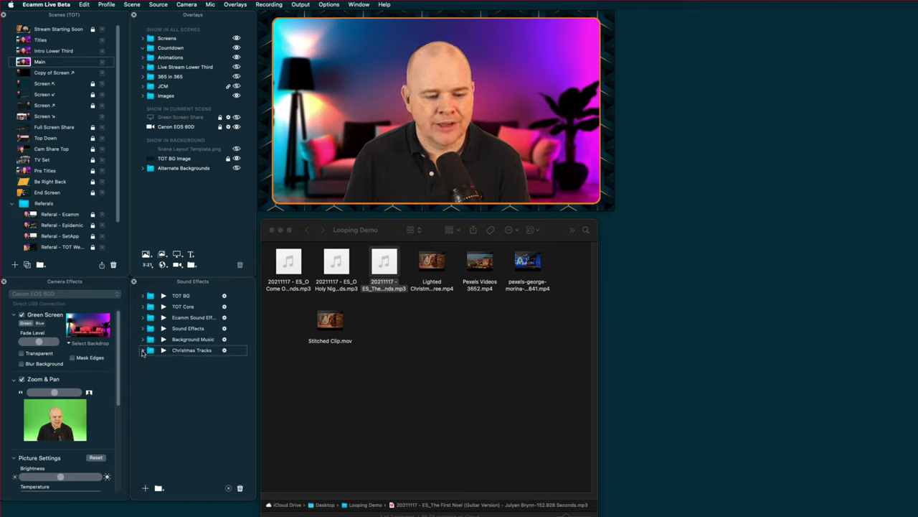
Add the three Christmas MP3 tracks from the Looping Demo folder to the Christmas Tracks sound effects group.
left_click(288, 270)
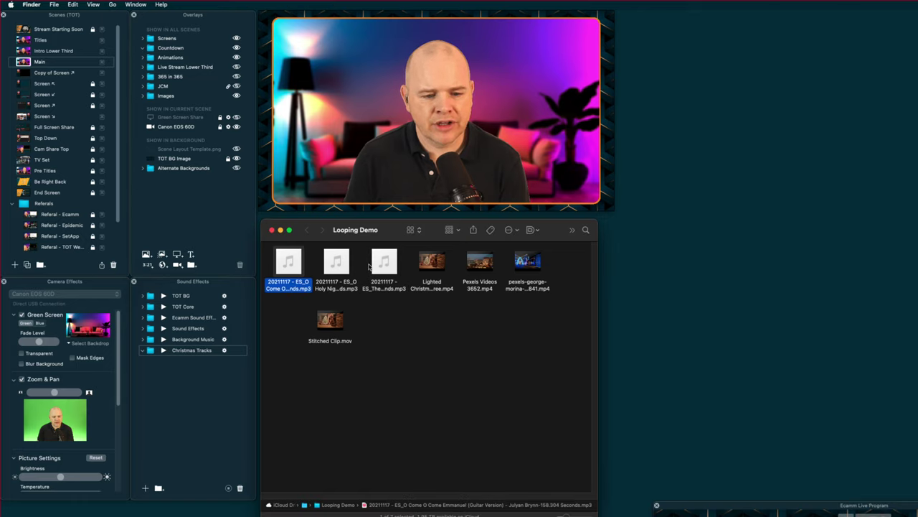
left_click(382, 267, "super")
left_click(343, 264, "super")
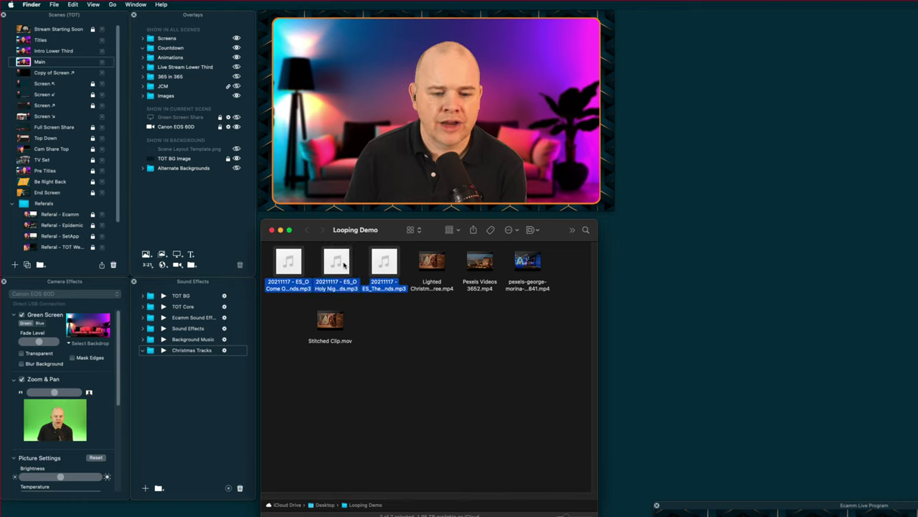
left_click_drag(341, 263, 172, 352)
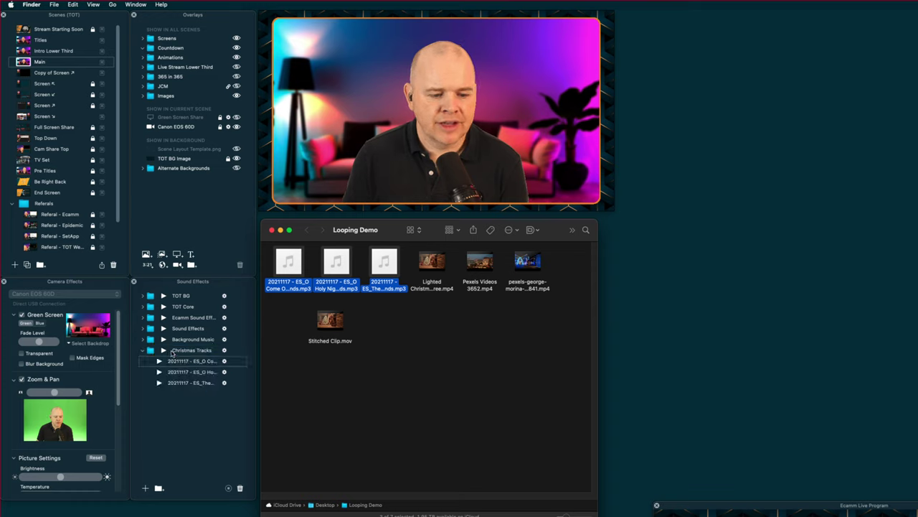
left_click(143, 350)
left_click(142, 350)
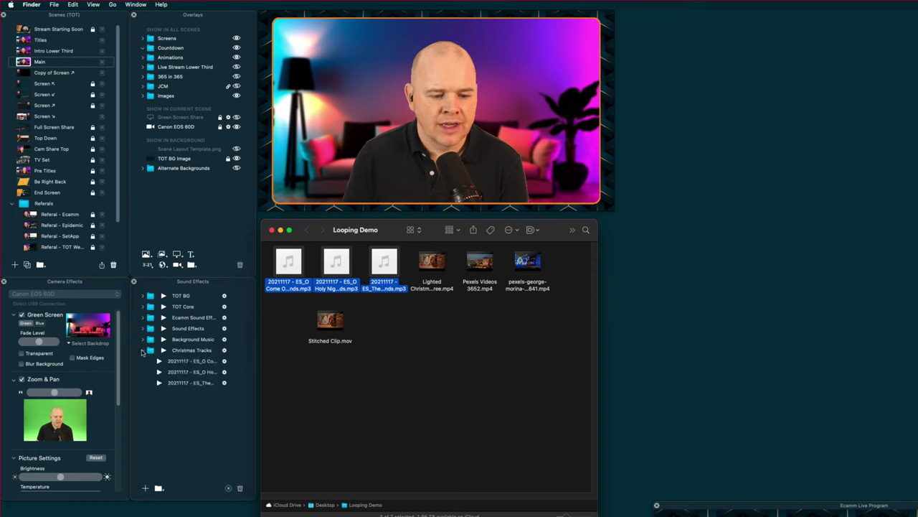
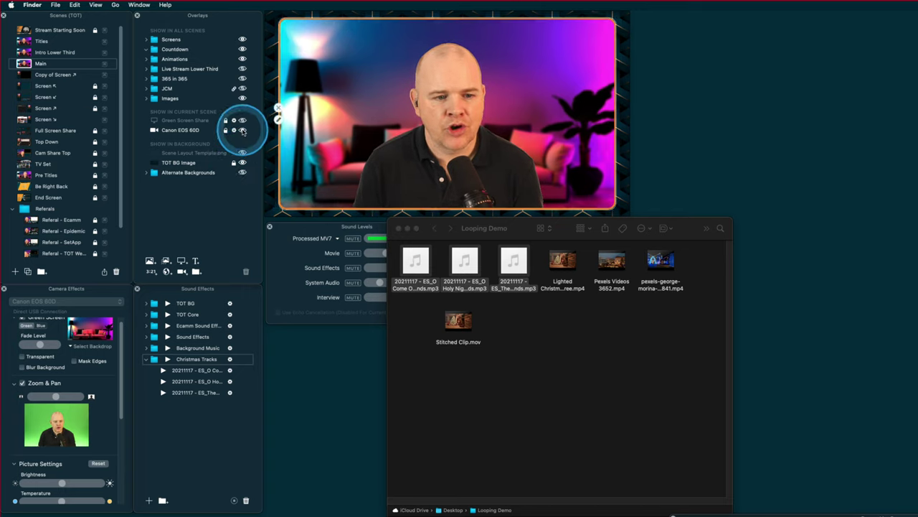
Hide the TOT BG Image overlay and add Stitched Clip.mov to the background overlays, keeping the Canon EOS 60D camera visible.
left_click(243, 130)
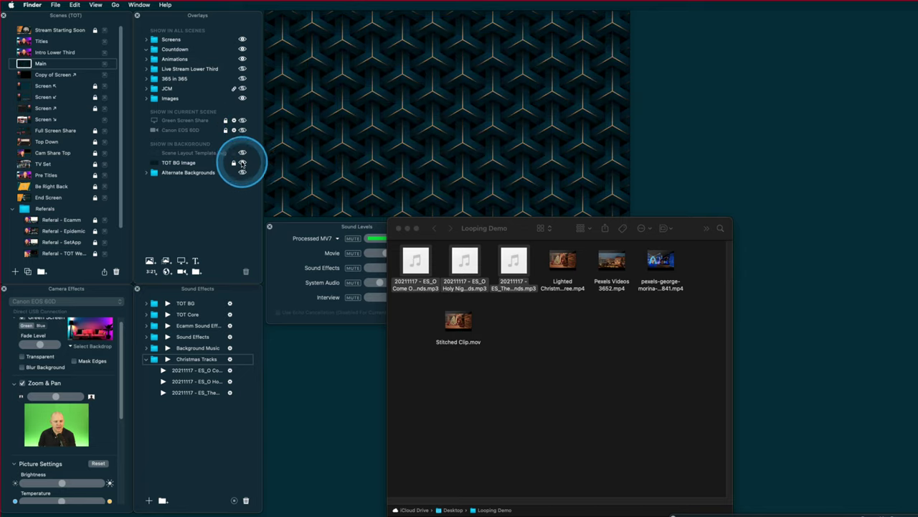
left_click(243, 162)
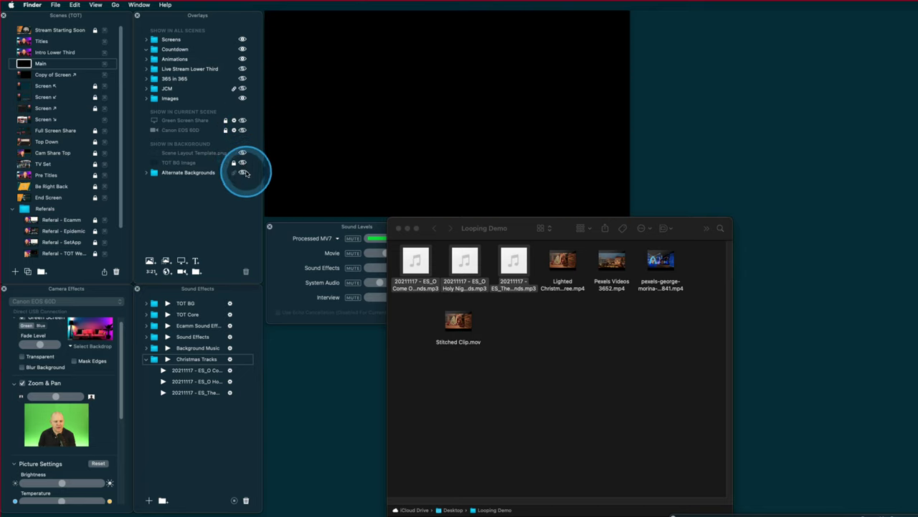
left_click(242, 130)
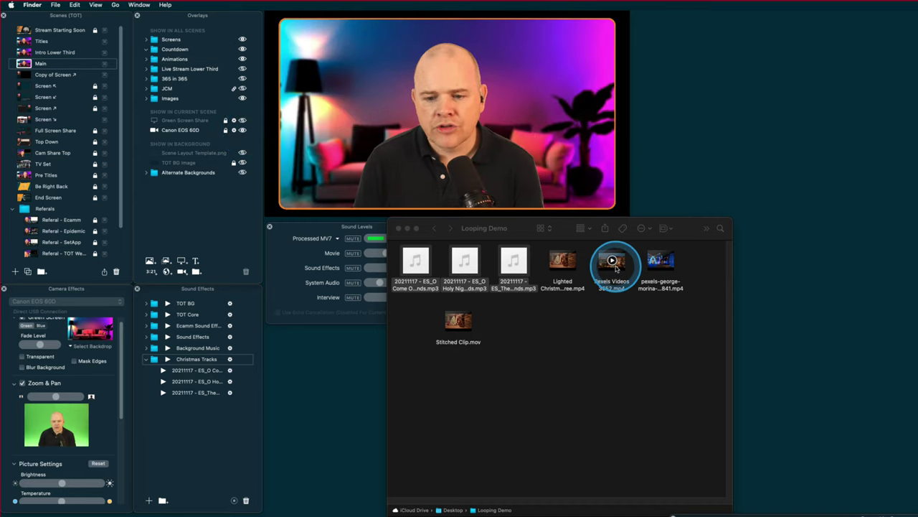
left_click_drag(458, 325, 185, 153)
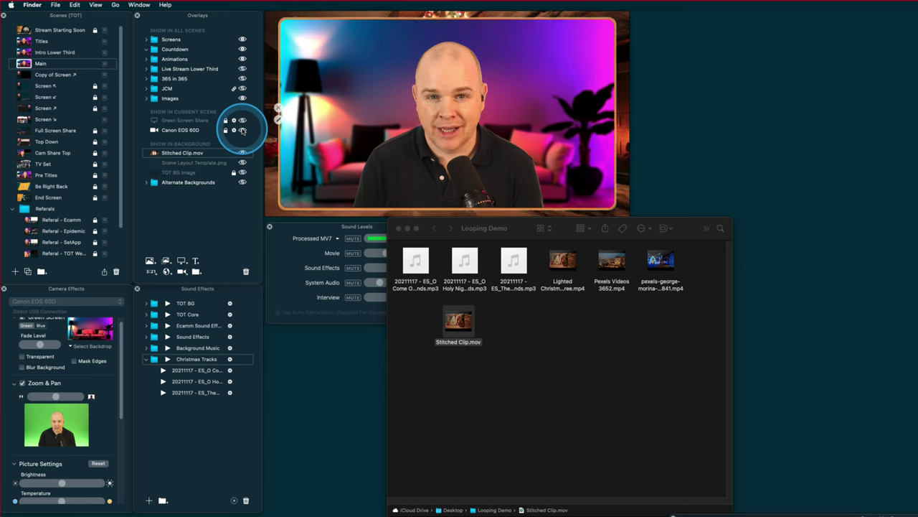
Hide the Canon EOS 60D camera overlay and toggle the visibility of Stitched Clip.mov off and on to preview the background.
left_click(243, 130)
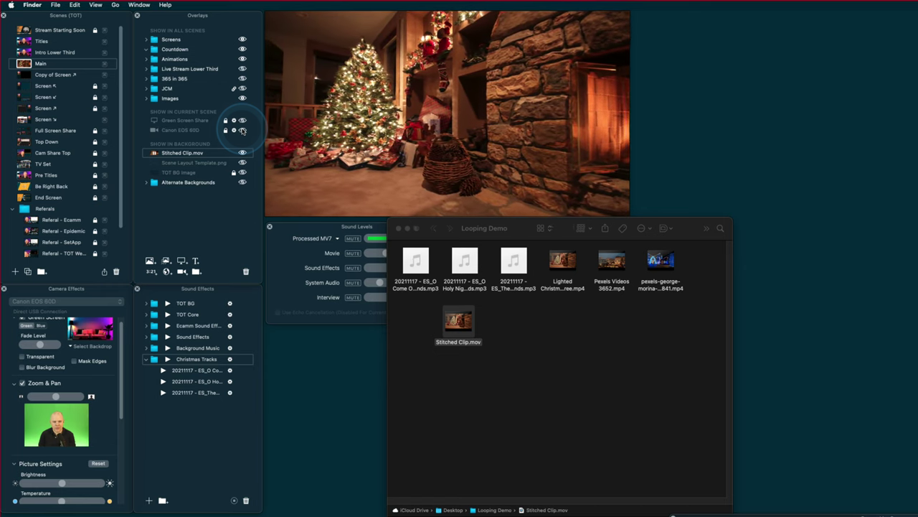
mouse_move(396, 146)
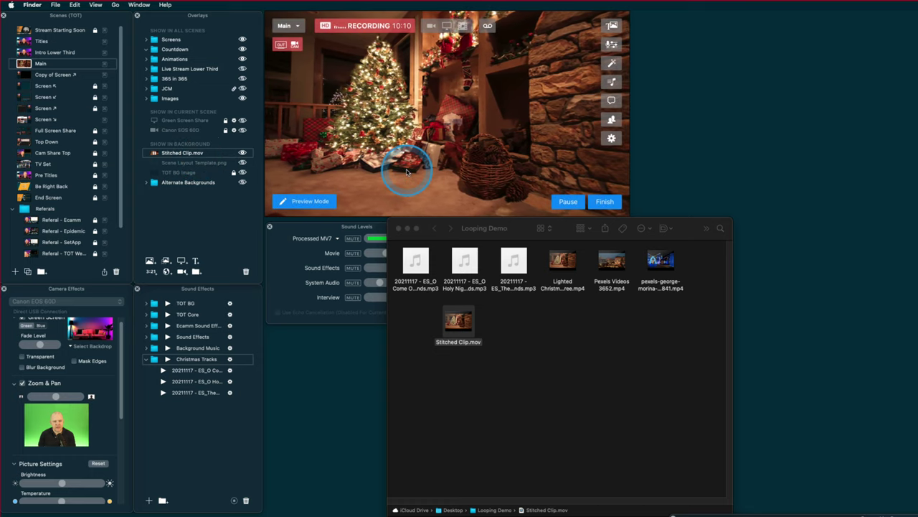
left_click(196, 156)
left_click(242, 152)
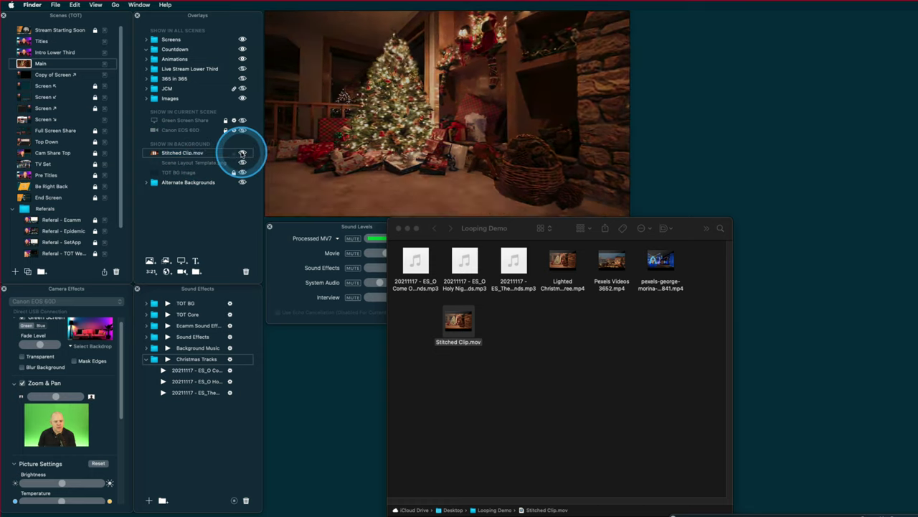
left_click(242, 153)
Move Stitched Clip.mov into the current scene overlays, open its playback options, scrub through the clip, and return it to the background overlays.
left_click_drag(193, 153, 197, 140)
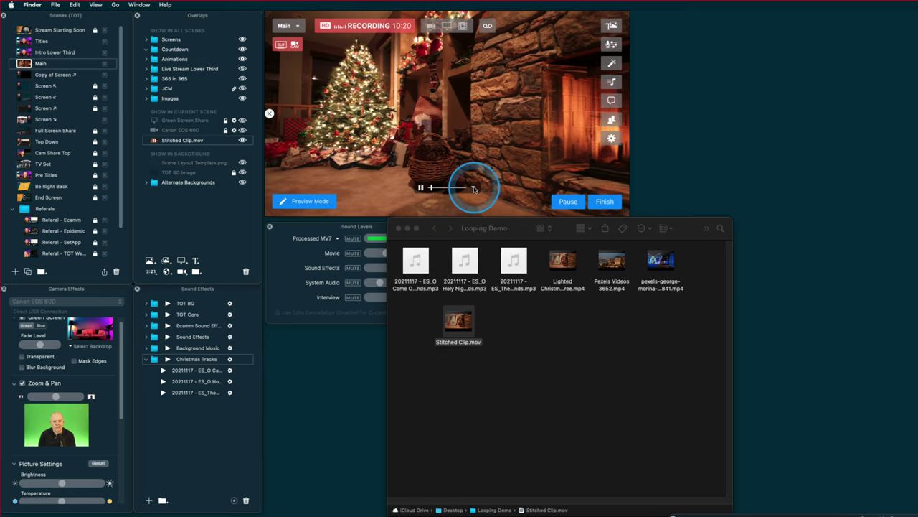
mouse_move(196, 141)
left_mouse_down()
mouse_move(200, 154)
mouse_move(192, 139)
left_mouse_up()
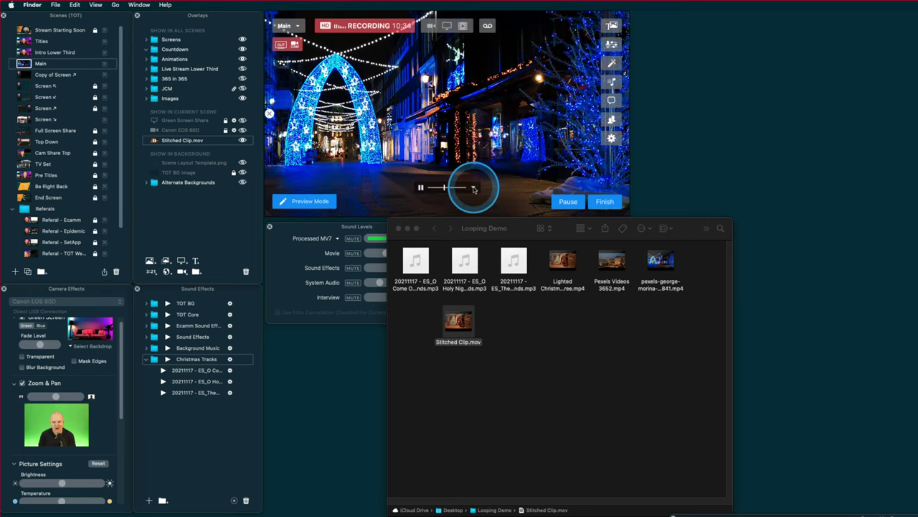
left_click(473, 189)
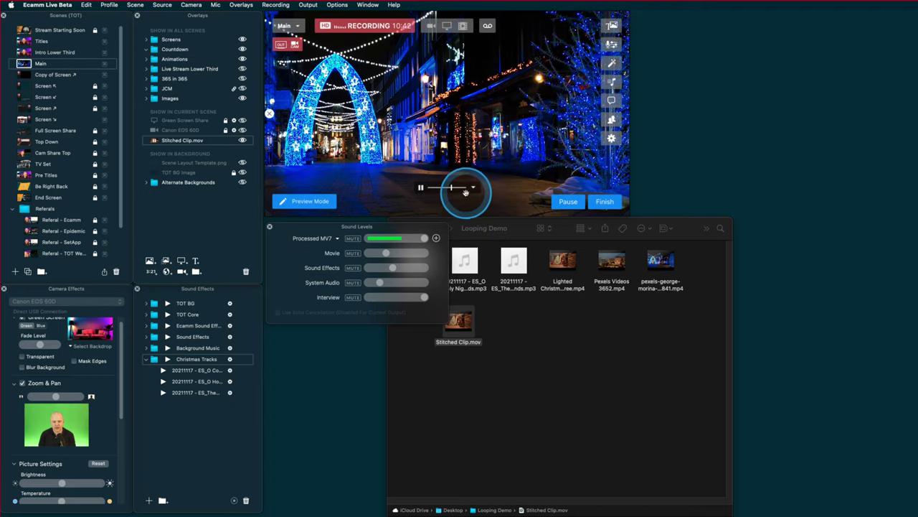
left_click_drag(456, 188, 461, 188)
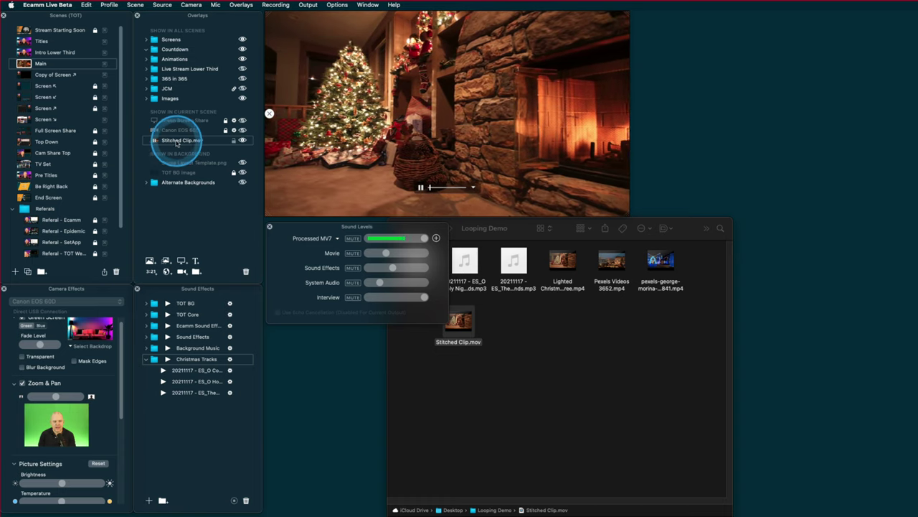
left_click_drag(179, 140, 180, 153)
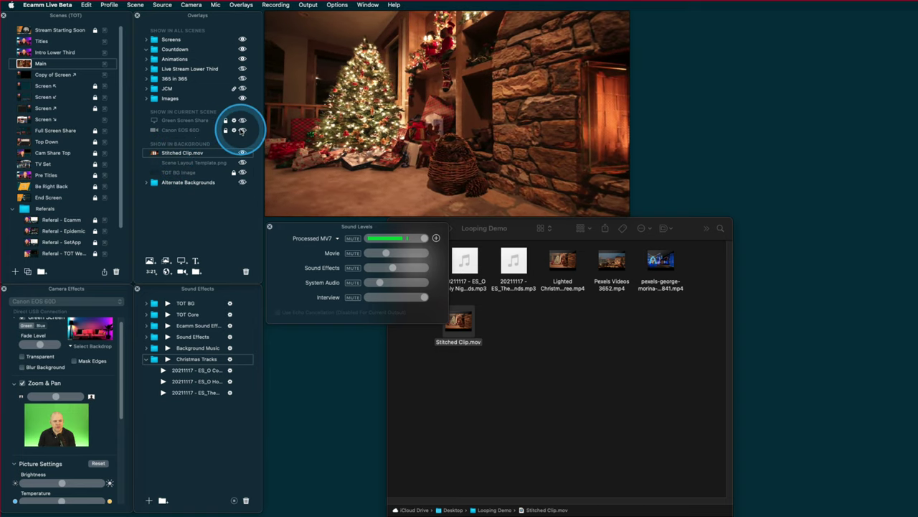
Show the Canon EOS 60D camera, start playing the Christmas Tracks group, and hide the camera again to preview the background.
left_click(243, 130)
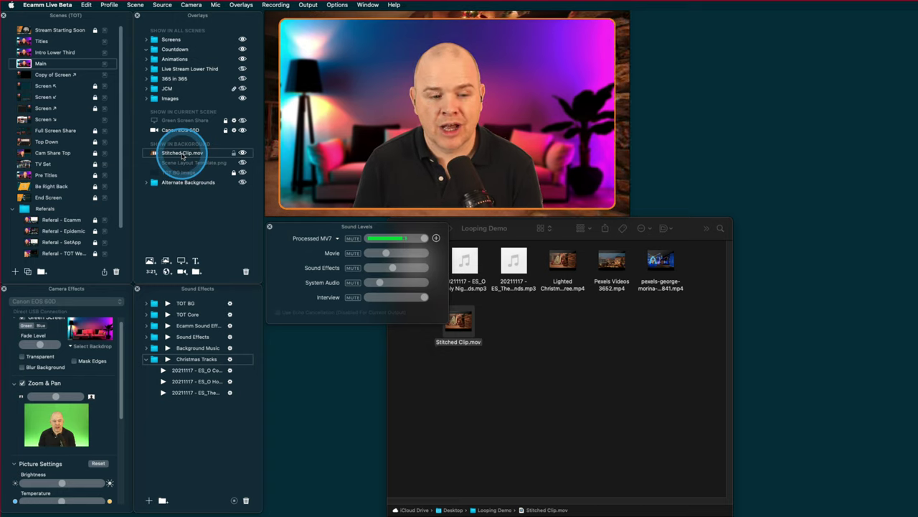
left_click(167, 359)
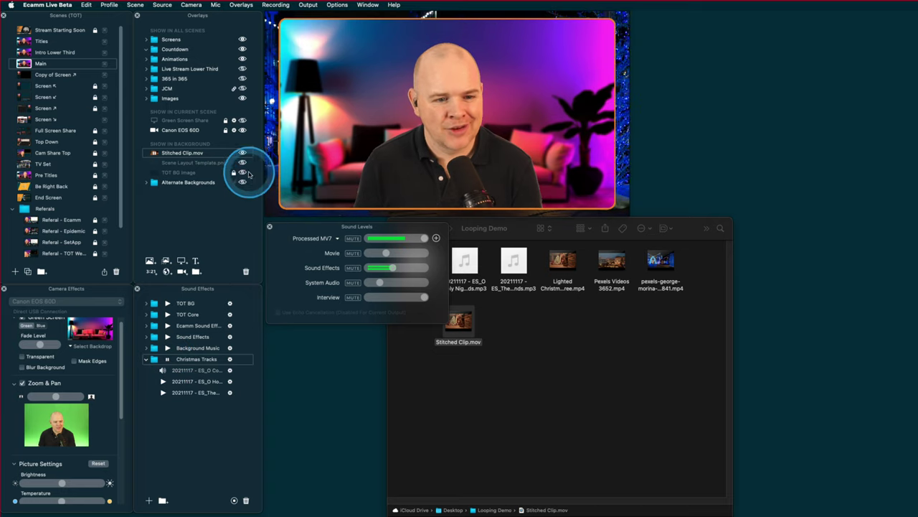
left_click(243, 130)
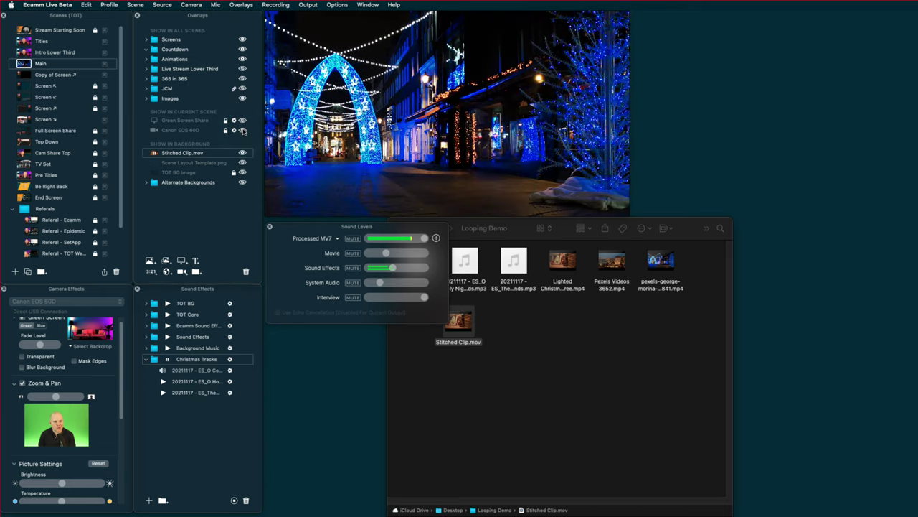
left_click(242, 130)
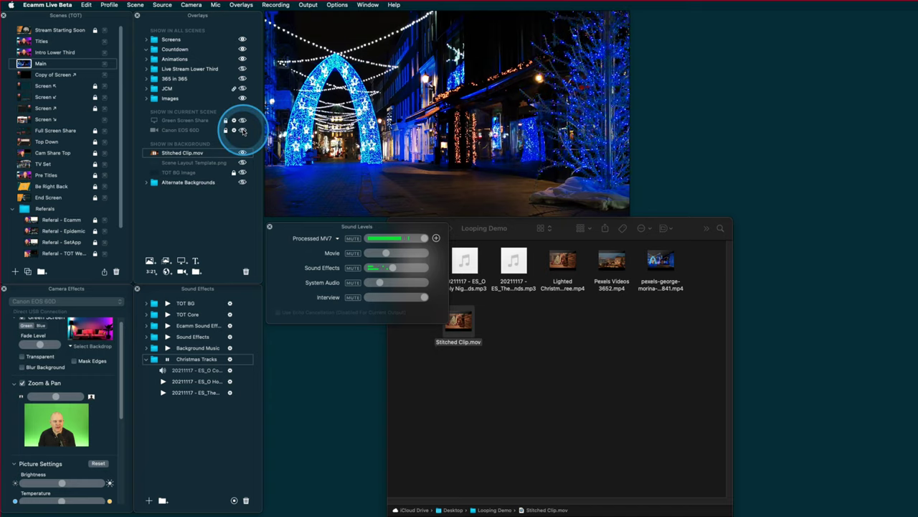
Collapse the Referals group, add a scene group named Xmas Demo, and place it at the end of the scenes list.
left_click(12, 208)
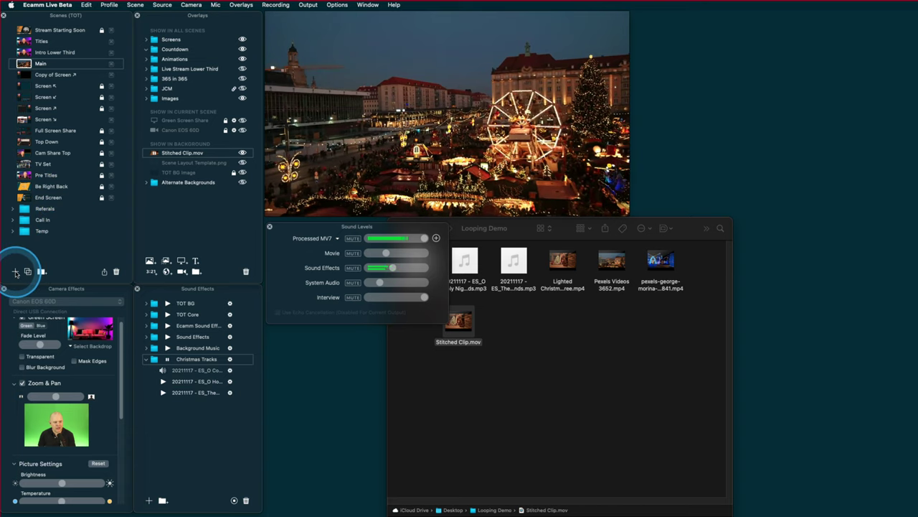
left_click(41, 272)
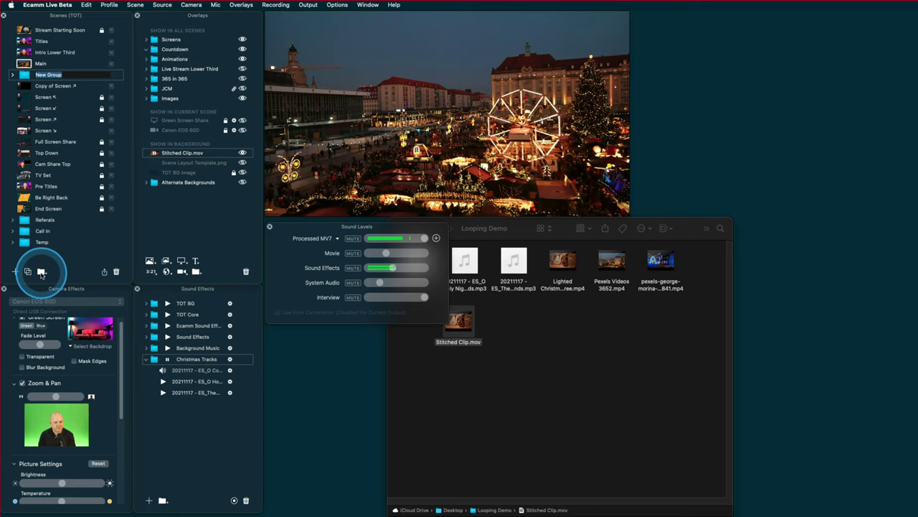
left_click_drag(26, 75, 21, 248)
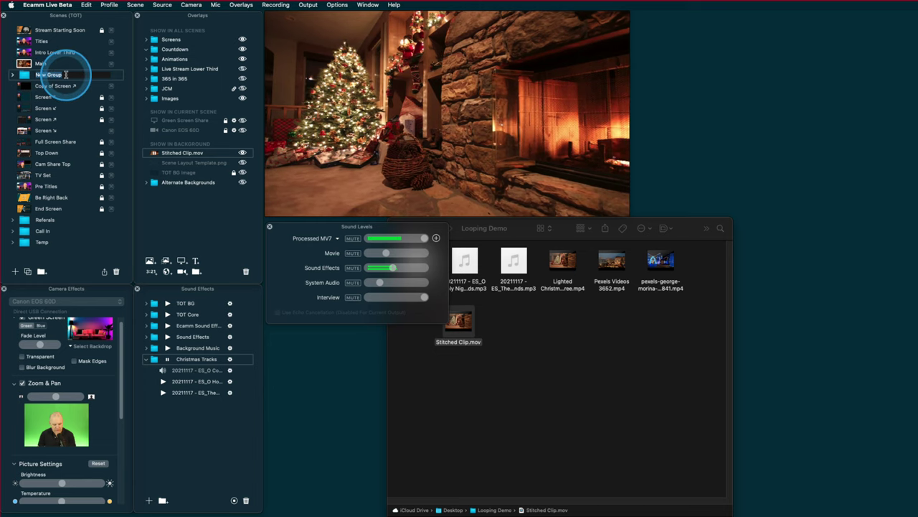
type("Xmas Demo")
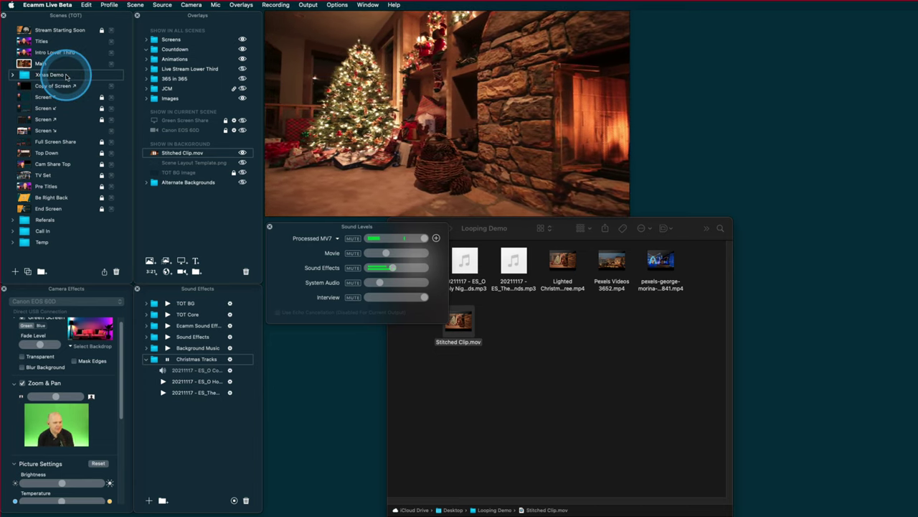
left_click_drag(65, 76, 22, 231)
left_click(25, 243)
left_click(12, 243)
left_click_drag(25, 244, 18, 227)
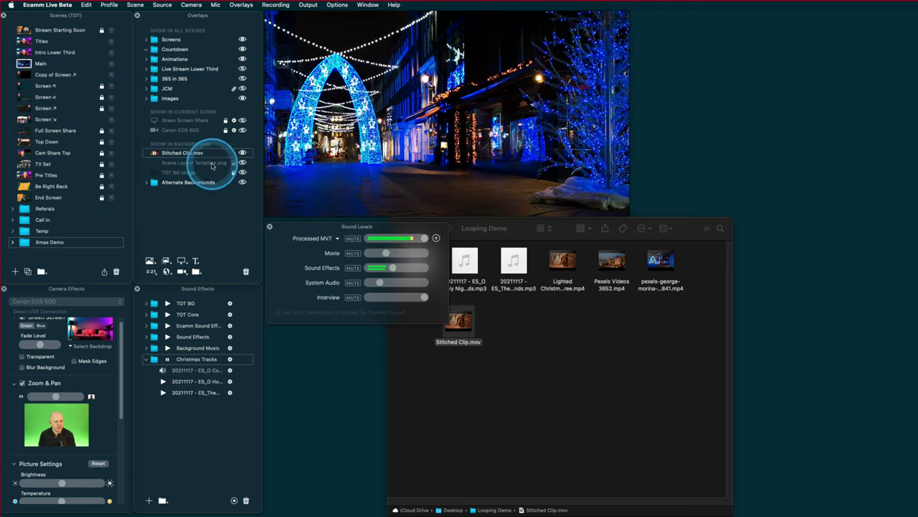
Show the Canon EOS 60D camera in the Main scene and create a new empty scene named Scene 1.
left_click(242, 130)
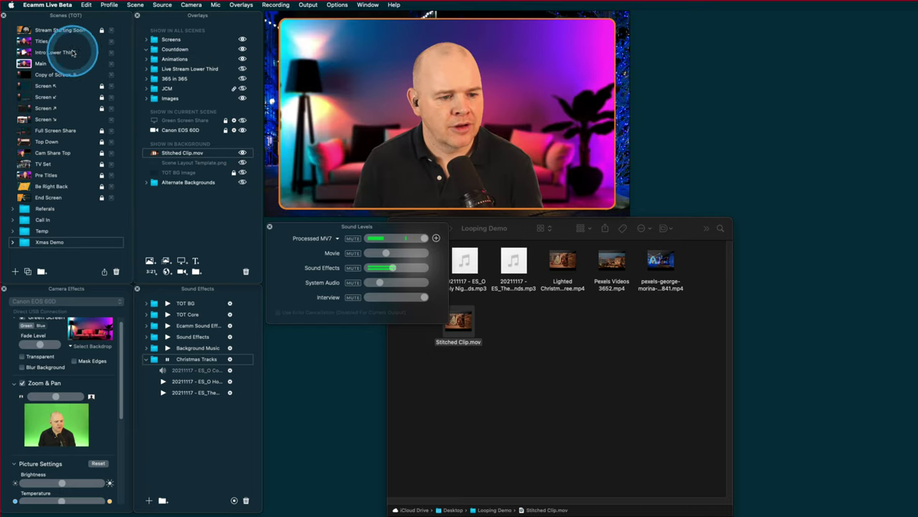
left_click(134, 6)
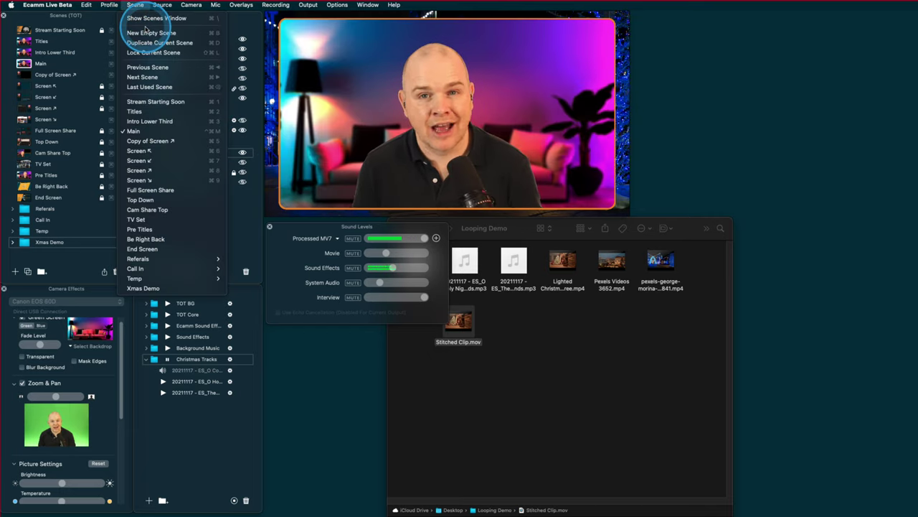
left_click(148, 33)
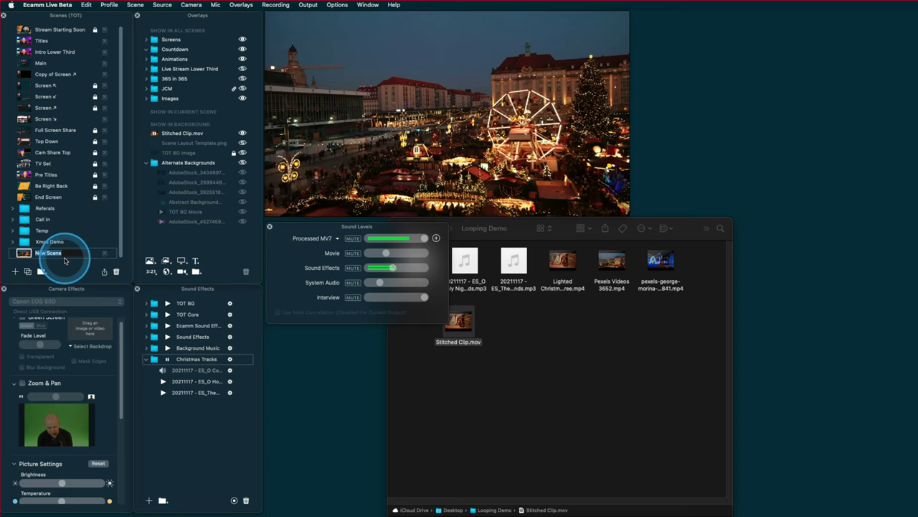
type("Scen")
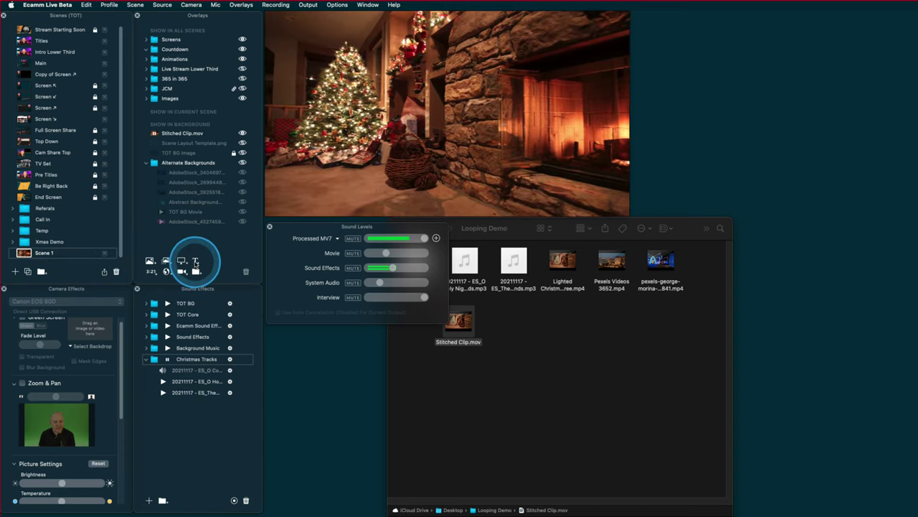
Open a new text overlay for Scene 1, move the Looping Demo window aside, and toggle Stitched Clip.mov off and on.
left_click(195, 262)
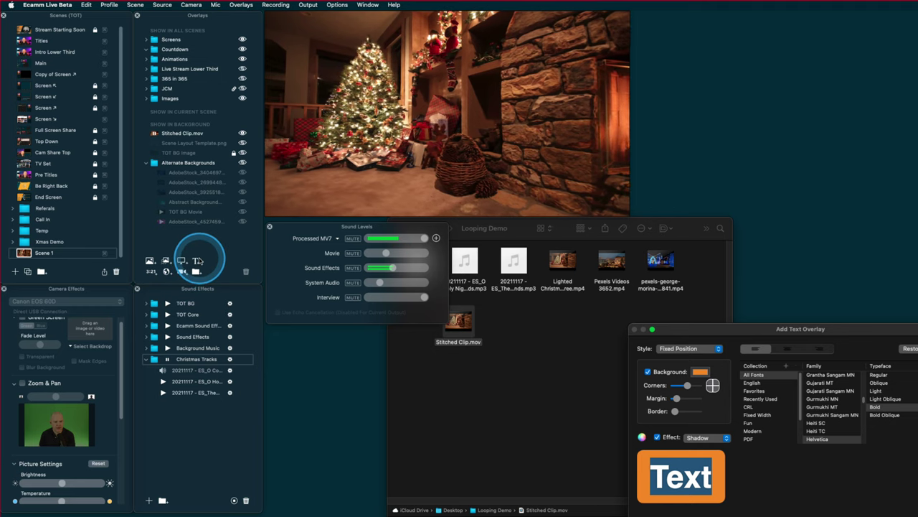
left_click(65, 253)
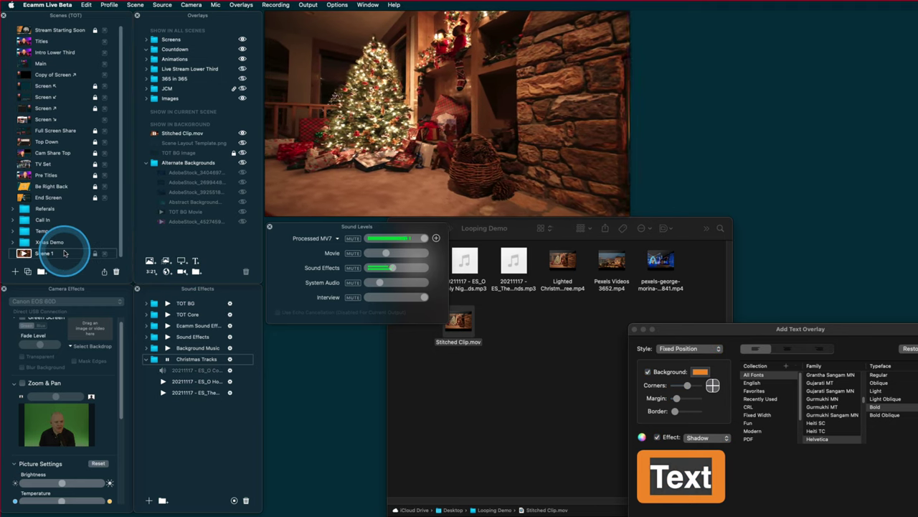
left_click(195, 262)
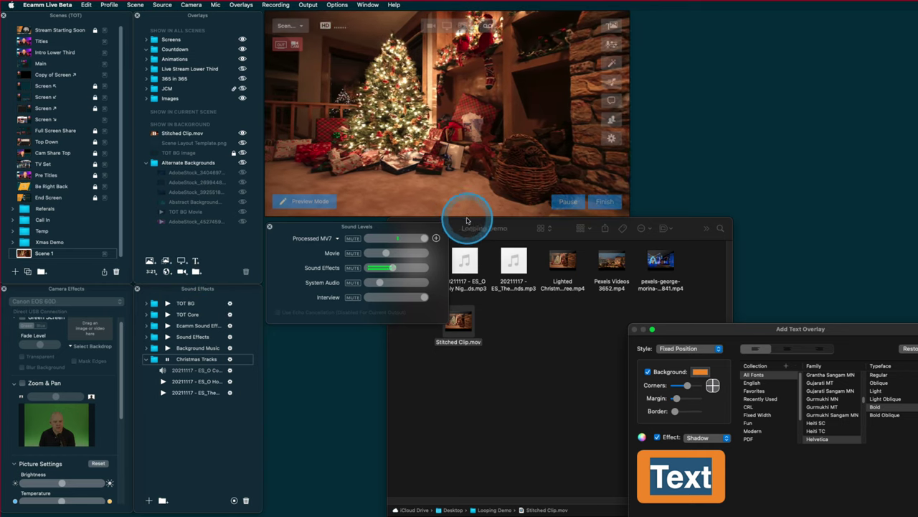
left_click_drag(470, 228, 518, 236)
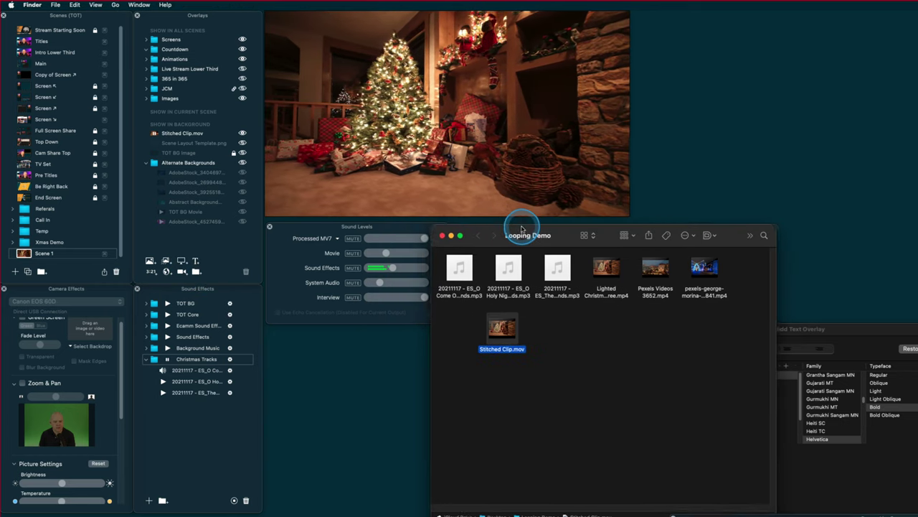
left_click(243, 133)
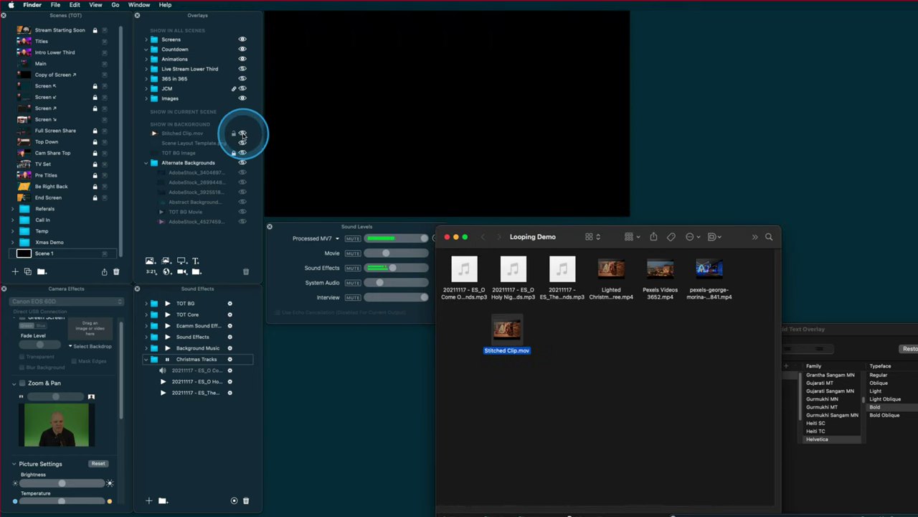
left_click(242, 134)
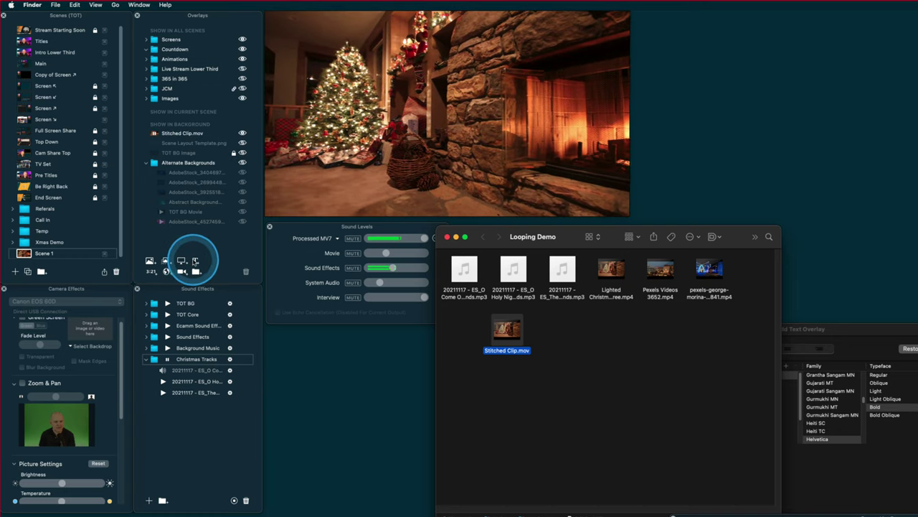
Add a hidden Canon EOS 60D camera overlay and a text overlay reading "Text" to Scene 1, and try enlarging the text.
left_click(164, 270)
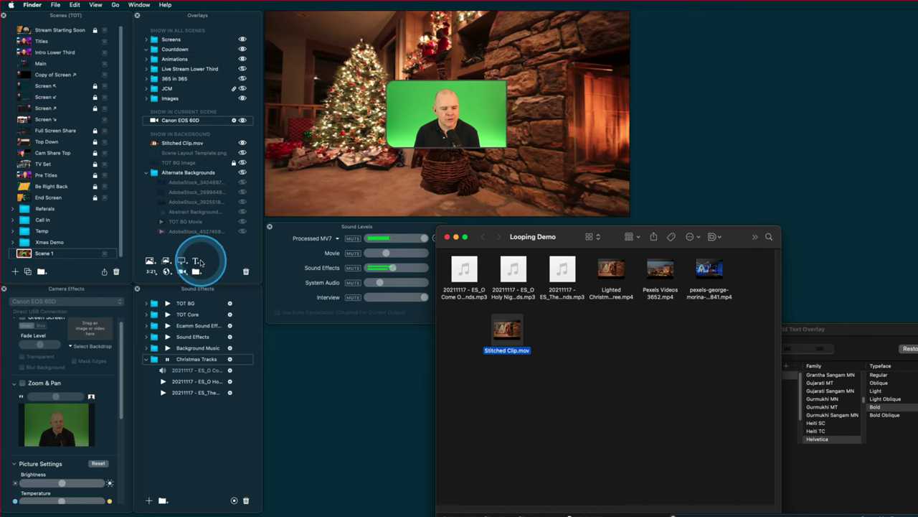
left_click(196, 261)
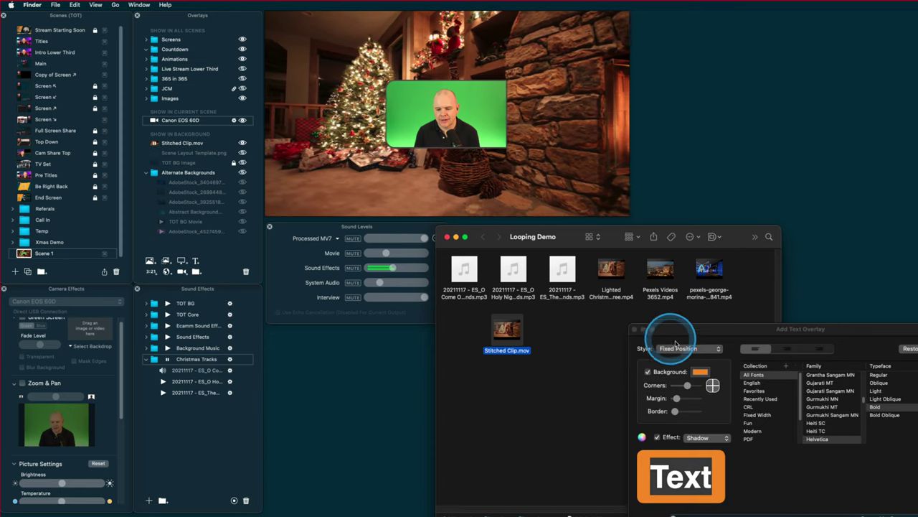
left_click_drag(683, 335, 515, 246)
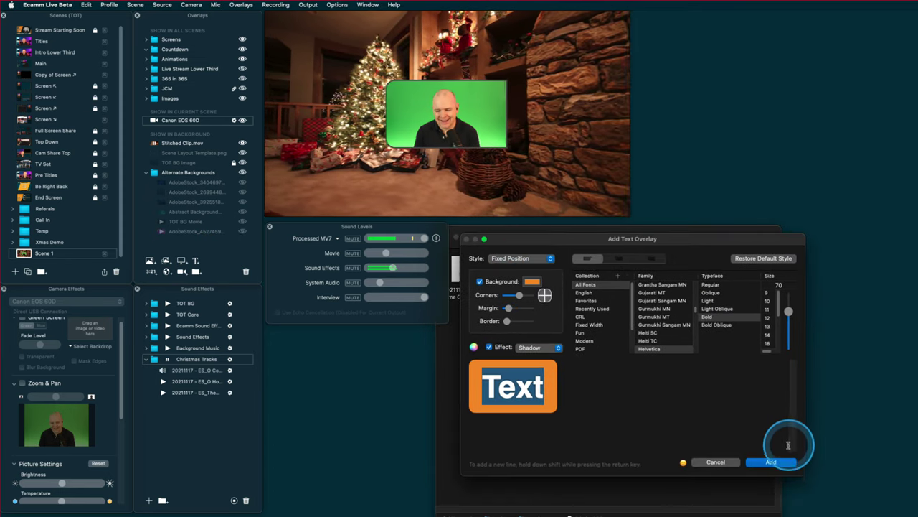
left_click(774, 462)
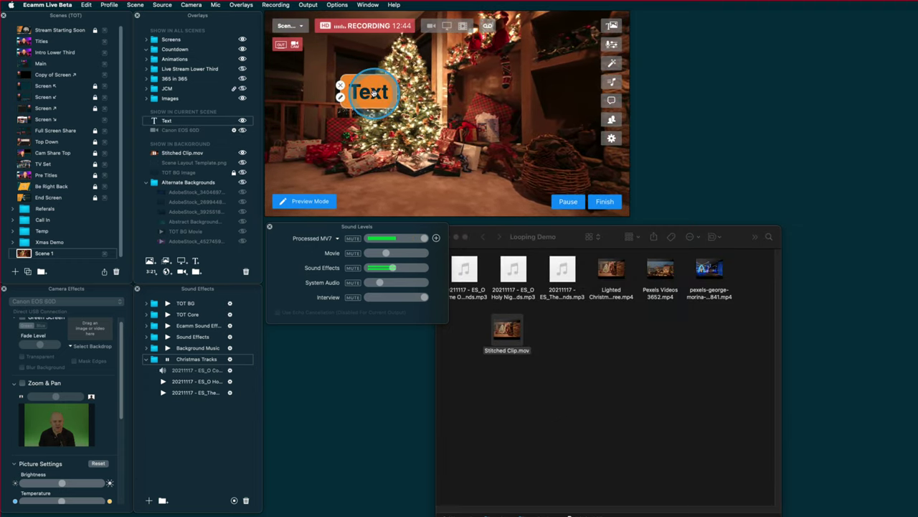
left_click_drag(390, 105, 434, 154)
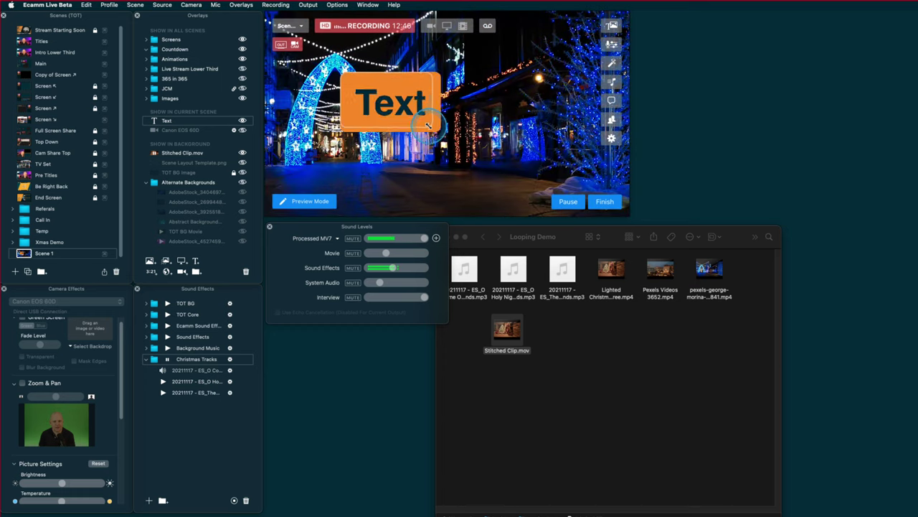
Replace the overlay's text with "Scripture 1" and a second line reading "Some Text....".
double_click(360, 92)
left_click_drag(548, 402, 465, 388)
type("Scripti")
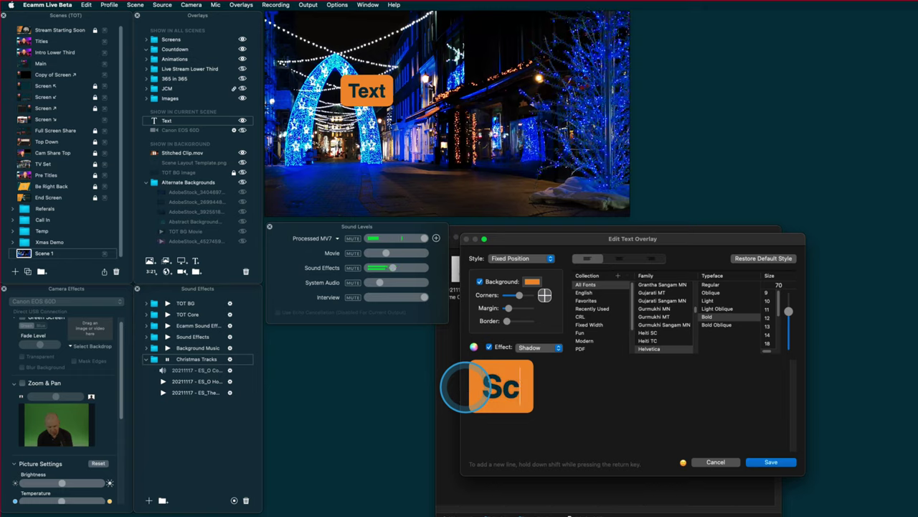
type("ures")
key("BackSpace")
type("1 ")
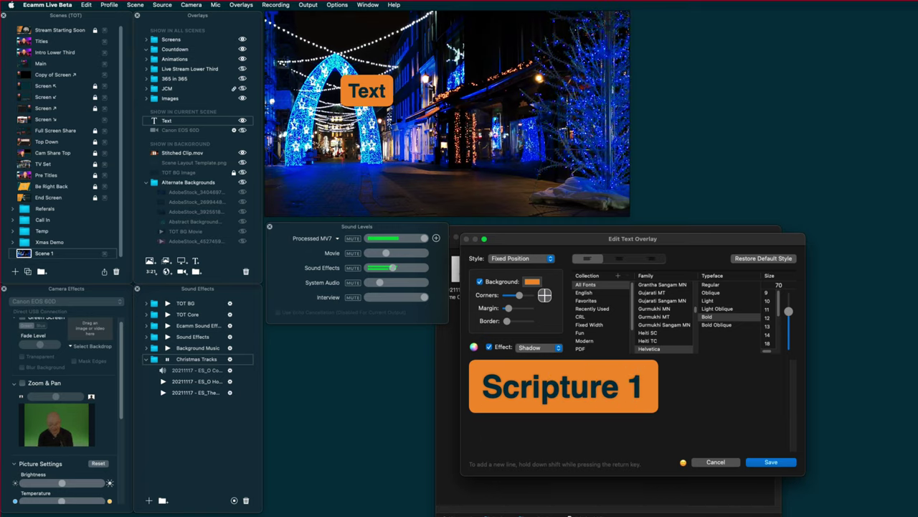
type("Some Text")
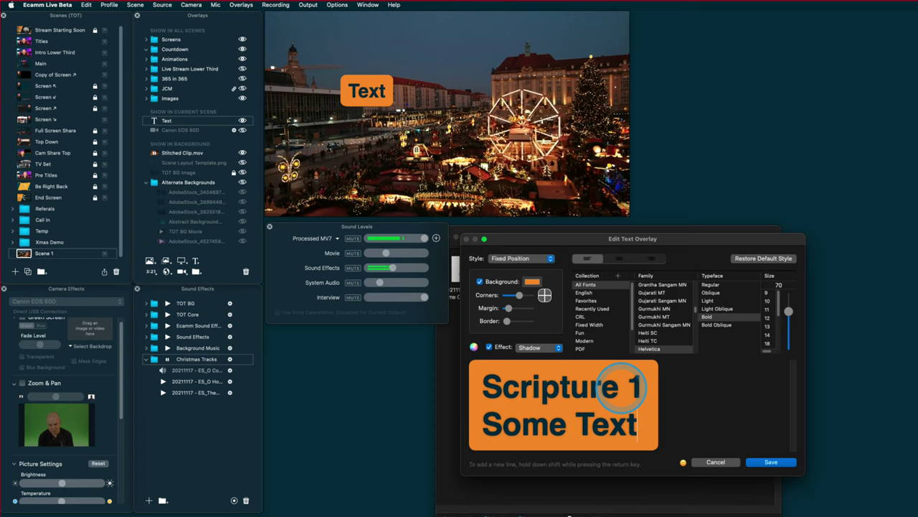
key("shift+Up")
key("shift+Right")
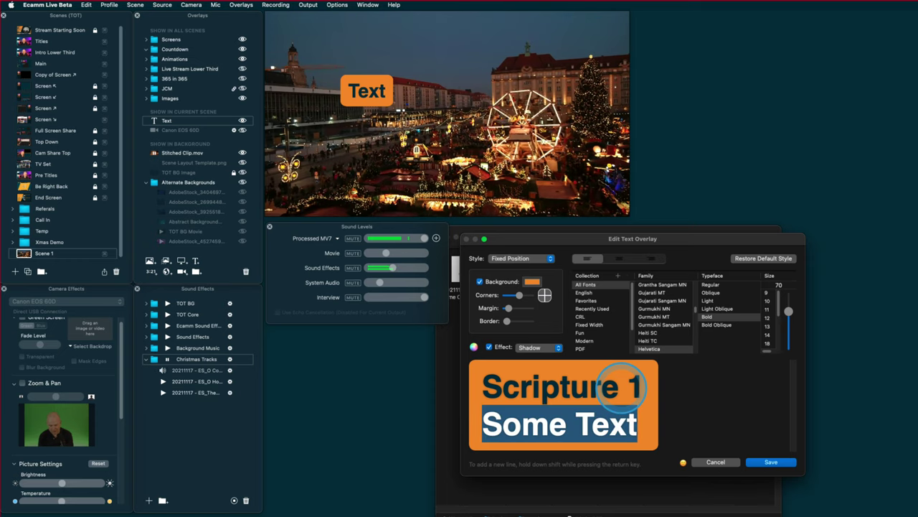
key("Right")
type("...")
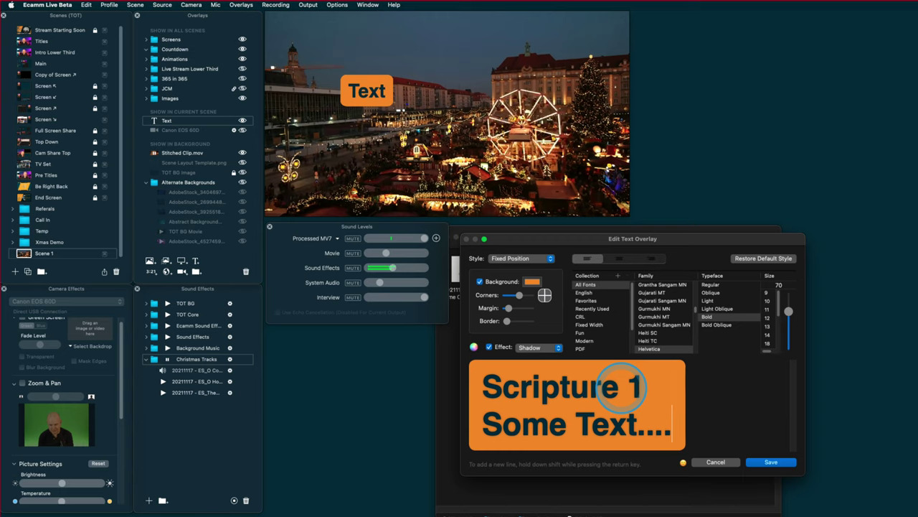
Copy the "Some Text...." line and repeat it on new lines until there are four of them.
key("shift+Up")
key("shift+Right")
key("super+c")
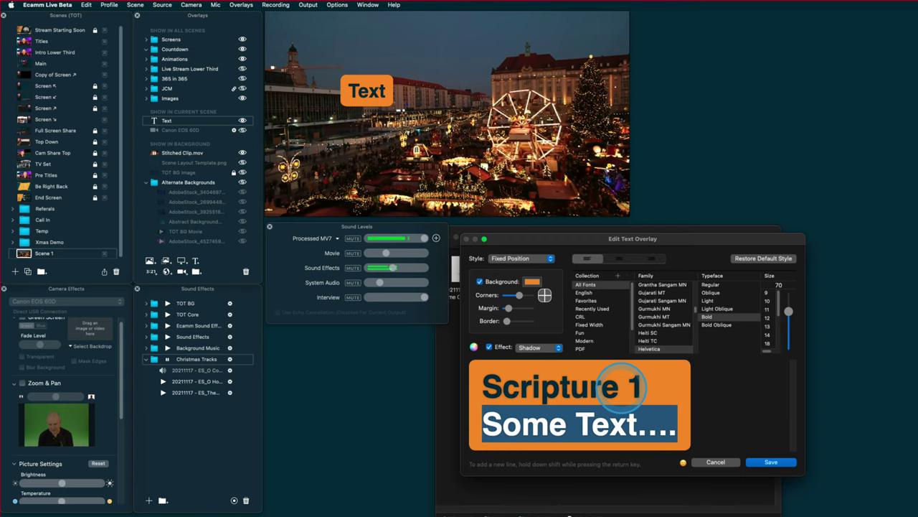
key("Right")
key("shift+Return")
key("super+v")
key("shift+Return")
key("super+v")
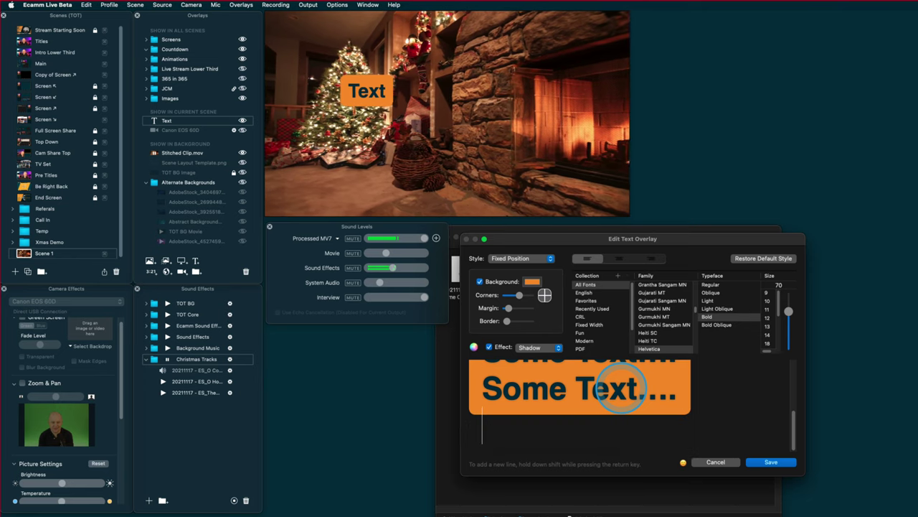
left_click(767, 463)
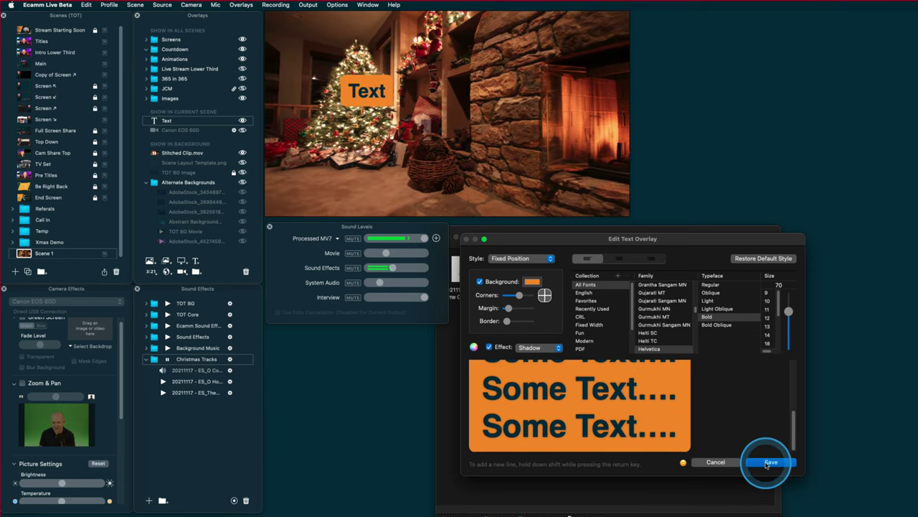
Move the Colors window beside the text editor and set the overlay's background to the crimson Unnamed swatch of the TOT palette.
left_click(532, 282)
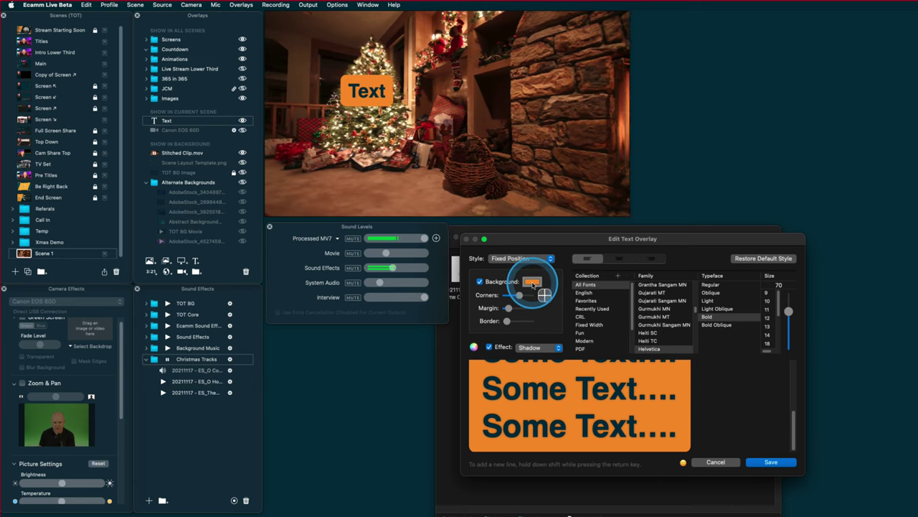
left_click(766, 464)
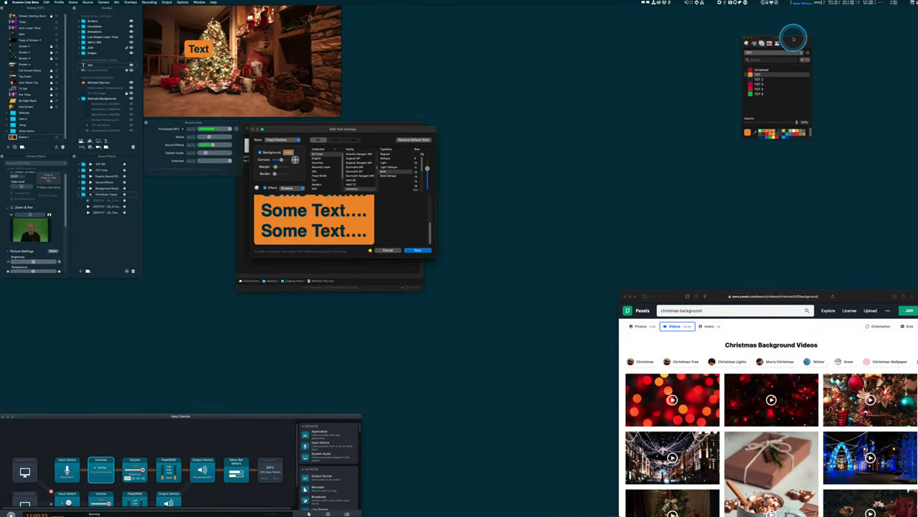
left_click_drag(794, 37, 404, 20)
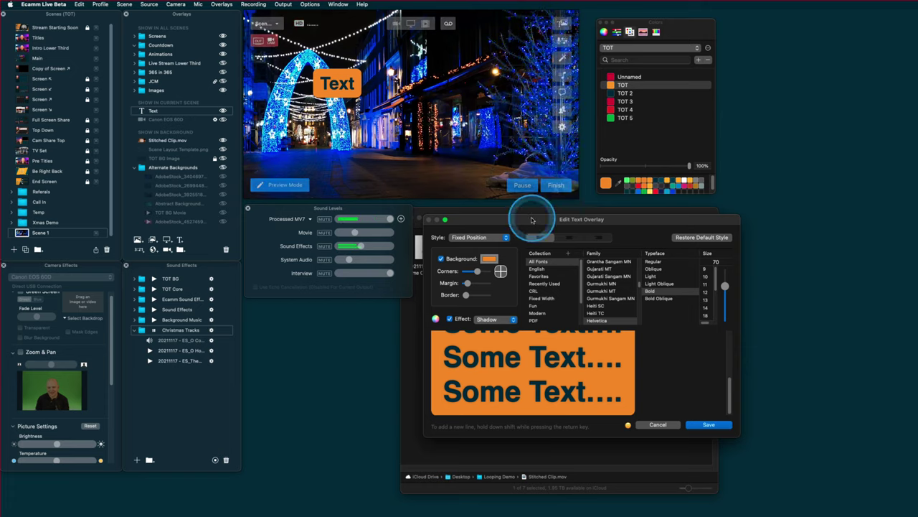
left_click(610, 109)
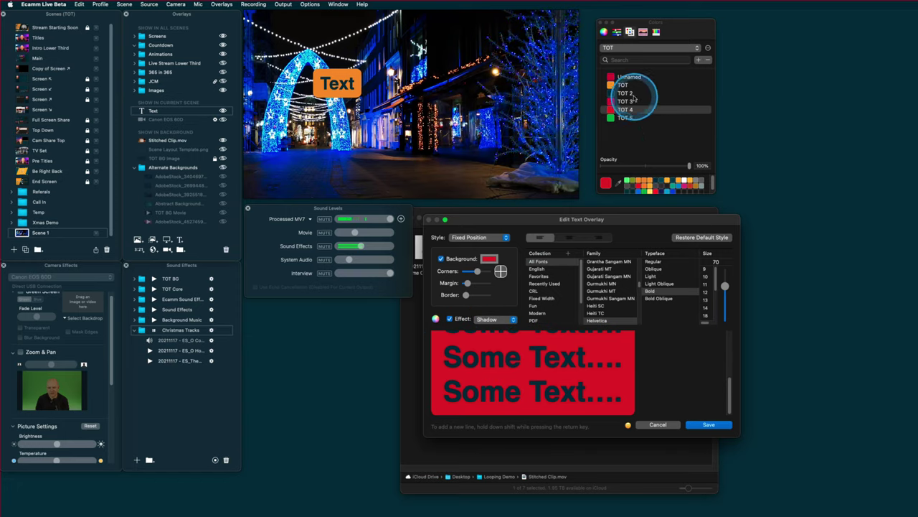
left_click(684, 181)
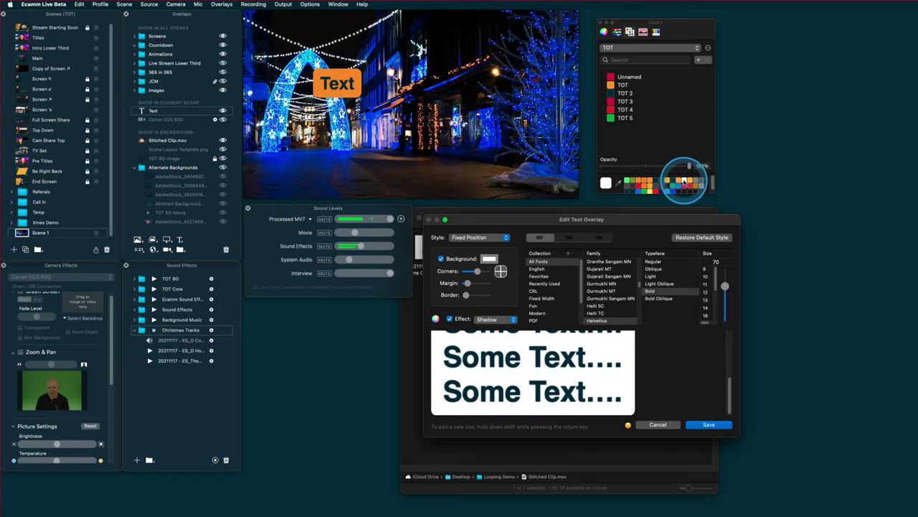
left_click(610, 76)
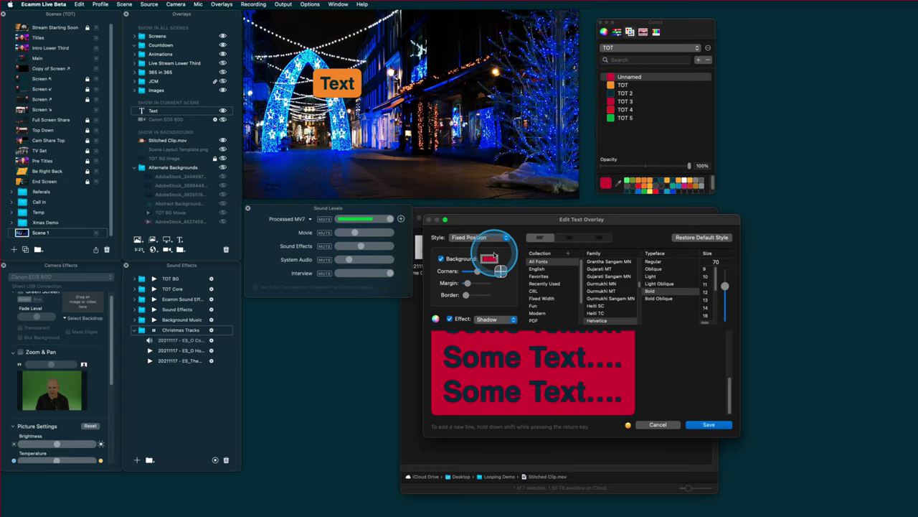
Make all of the overlay's text white, save it, and position the overlay in the left half of the picture.
left_click(491, 259)
left_click_drag(641, 409, 303, 274)
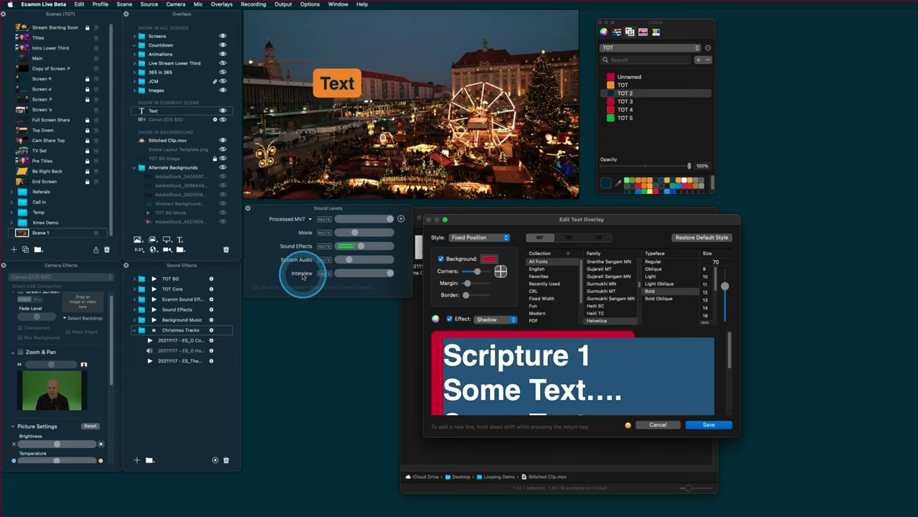
left_click(685, 182)
left_click(707, 423)
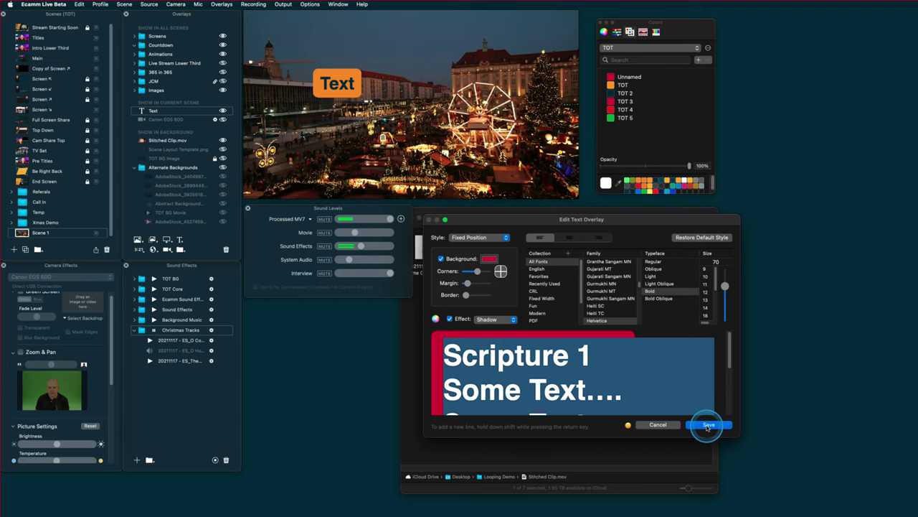
left_click(430, 85)
left_click_drag(384, 48, 361, 84)
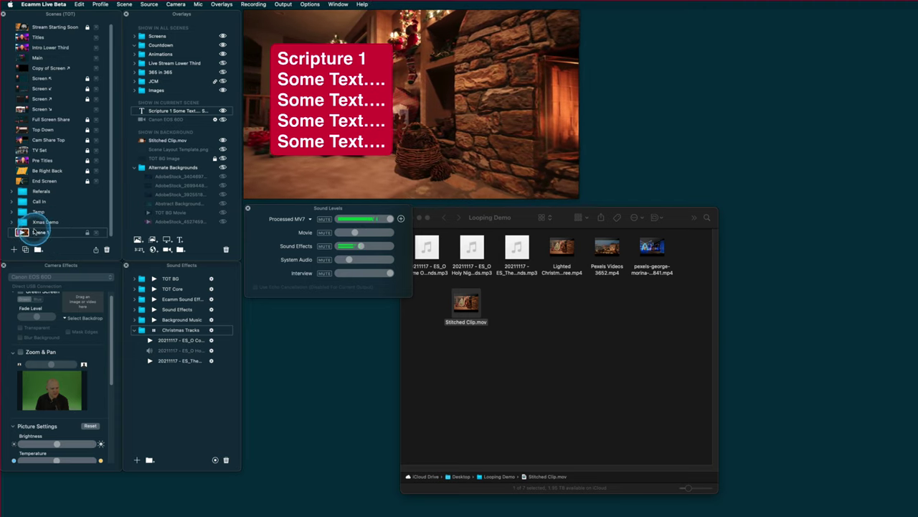
Move Scene 1 into the Xmas Demo group and duplicate it as Scene 2.
left_click_drag(40, 231, 50, 223)
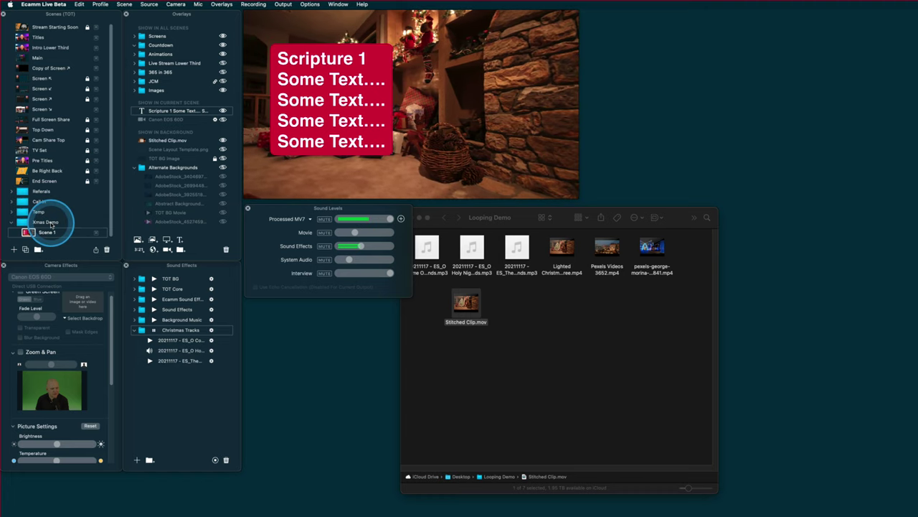
left_click(25, 249)
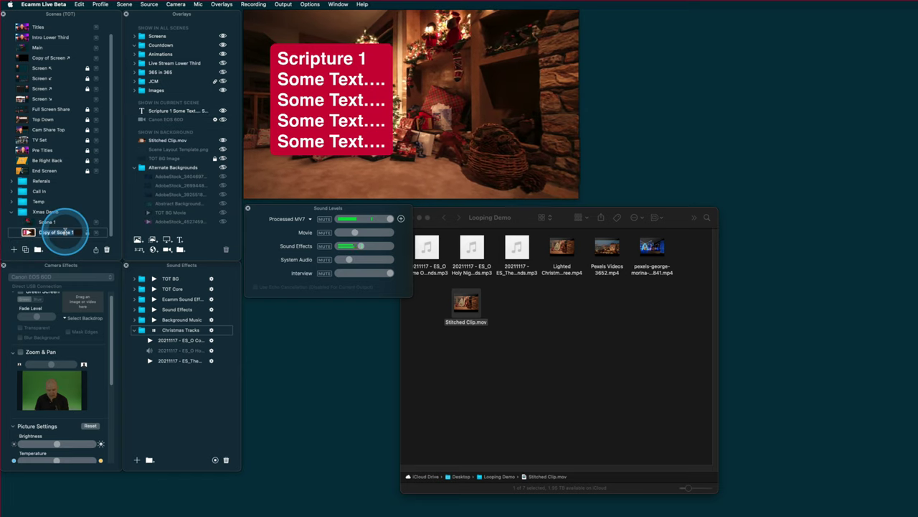
type("Scene 2")
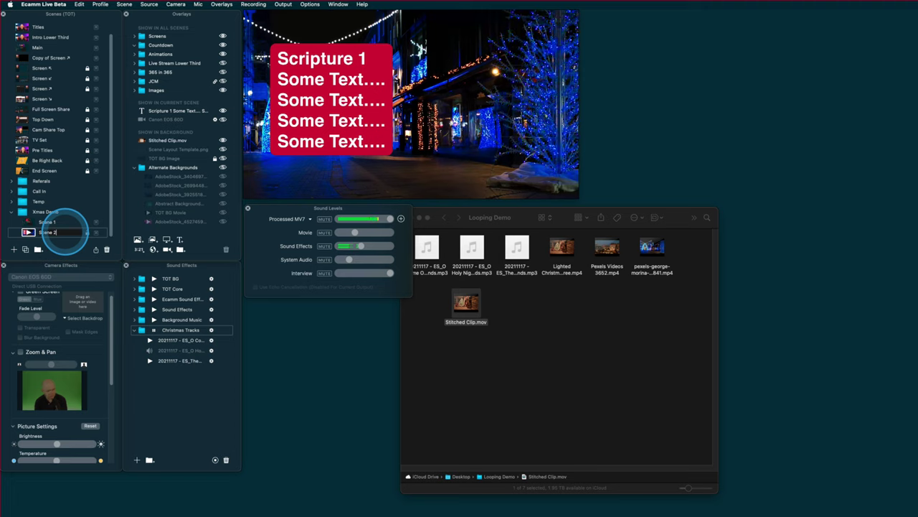
key("Return")
Change the heading of Scene 2's text overlay to "Scripture 2" and save it.
double_click(329, 59)
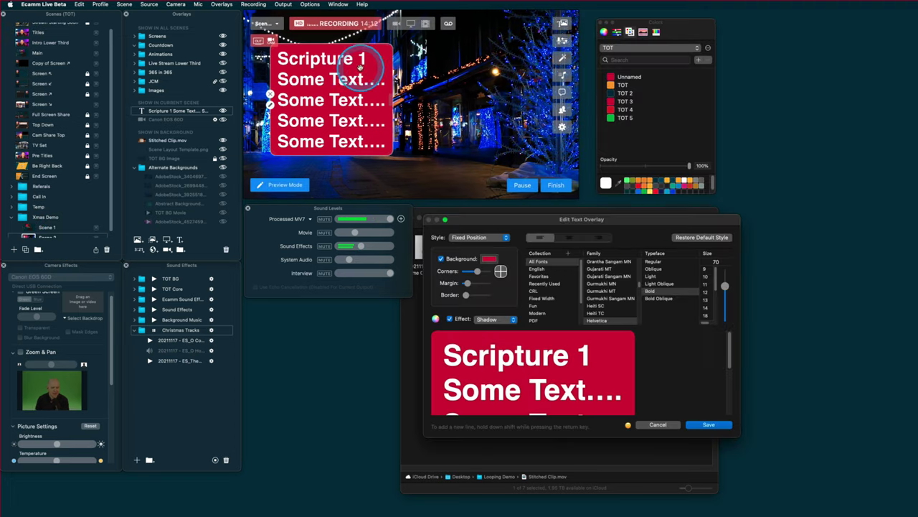
double_click(584, 355)
type("2")
left_click(708, 424)
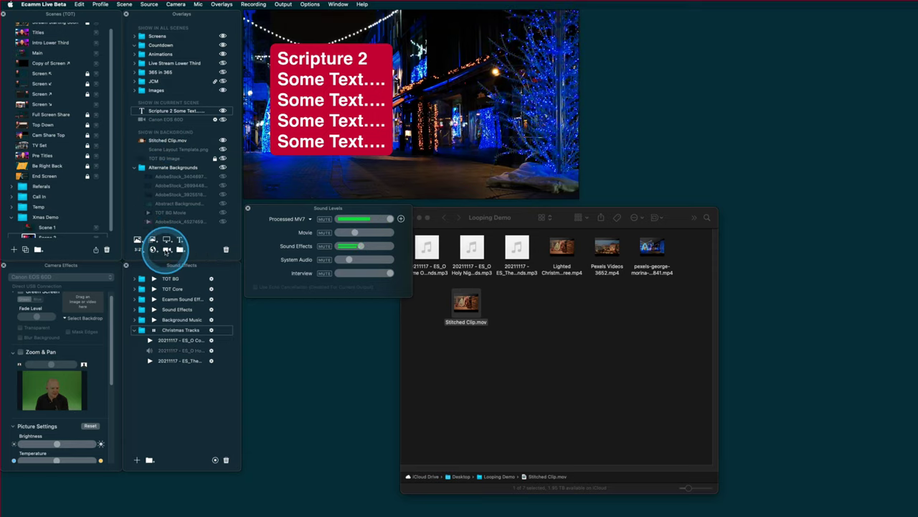
Add a Canon EOS 60D camera overlay in the picture's upper right and give it the Lounge_Blue Pink Dark.png backdrop.
left_click(167, 249)
left_click_drag(415, 118, 501, 72)
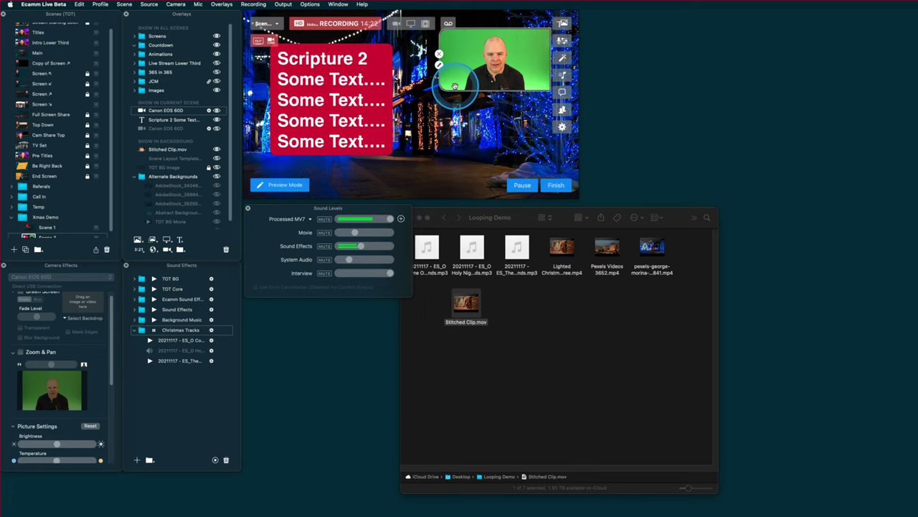
left_click(65, 318)
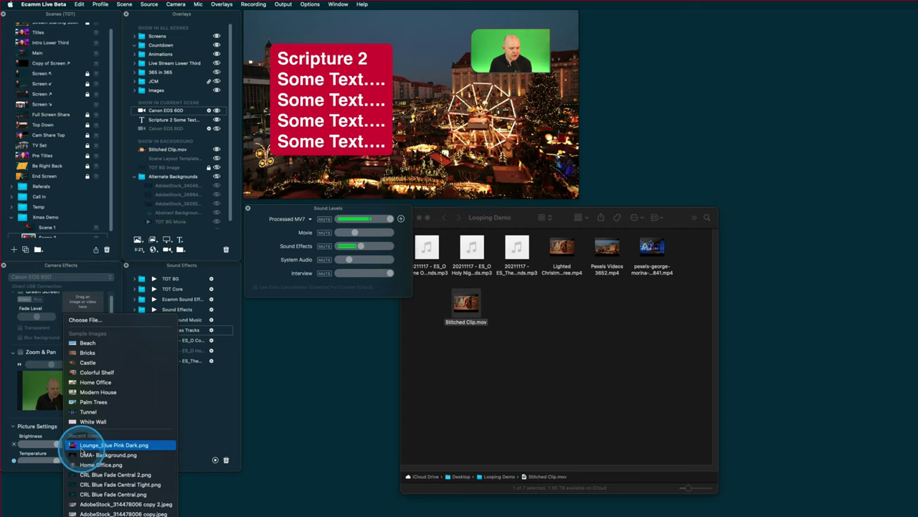
left_click(108, 445)
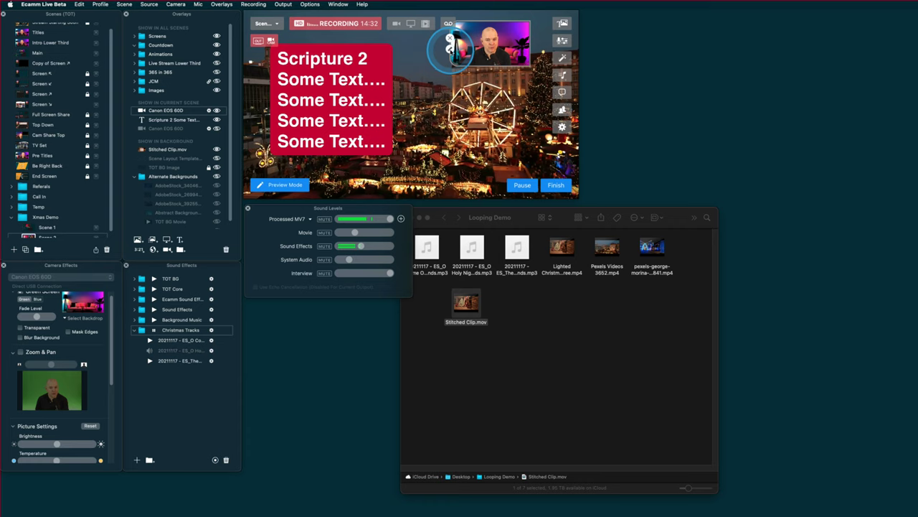
Set the camera overlay's shape to Squircle and place it enlarged in the picture's lower right.
left_click(450, 48)
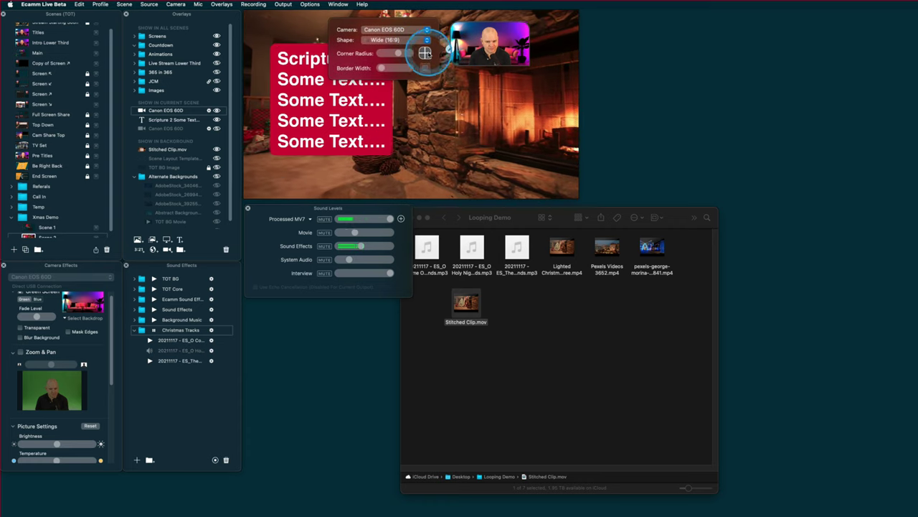
left_click(480, 49)
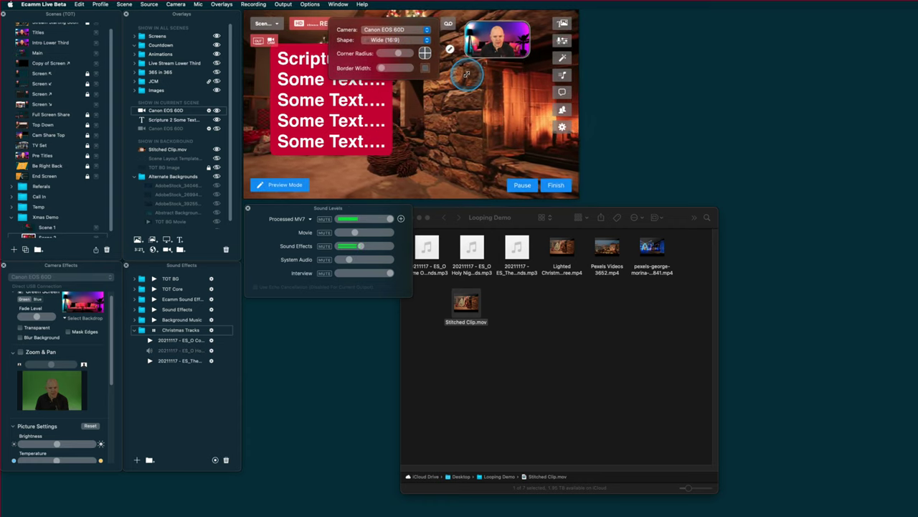
left_click(420, 35)
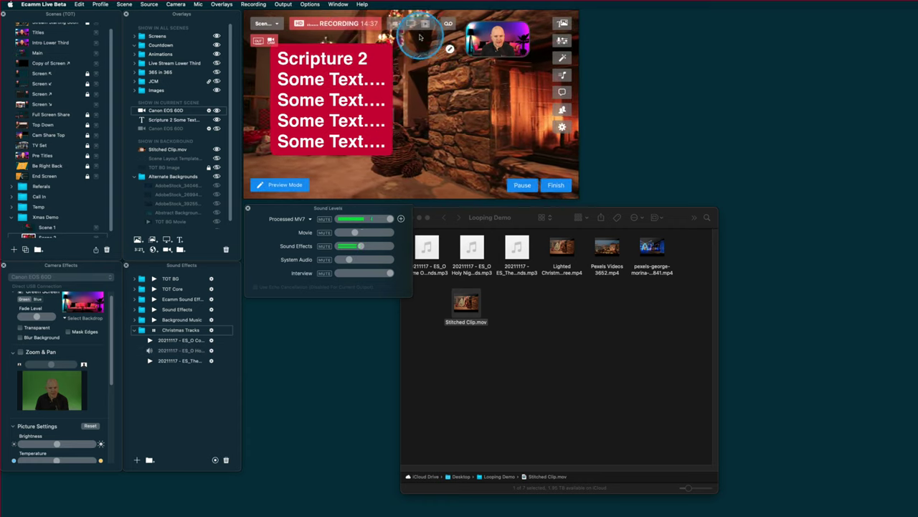
left_click(466, 44)
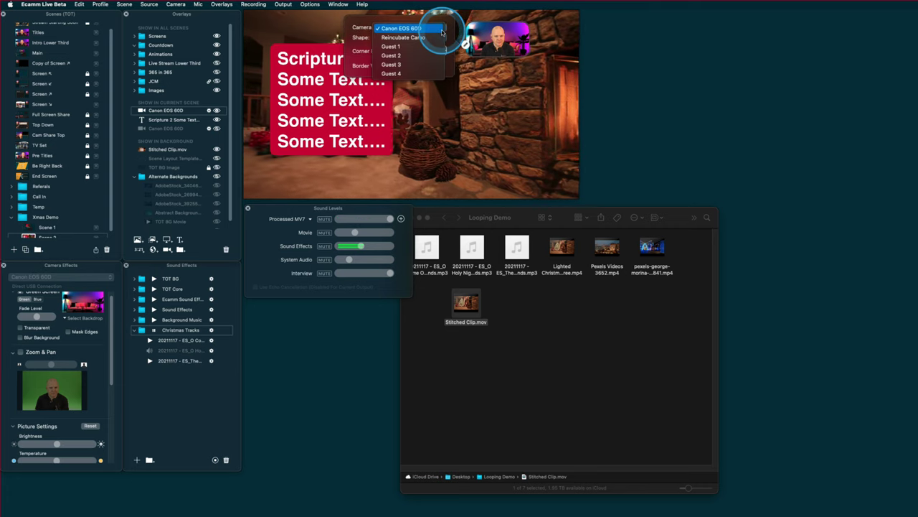
left_click(443, 37)
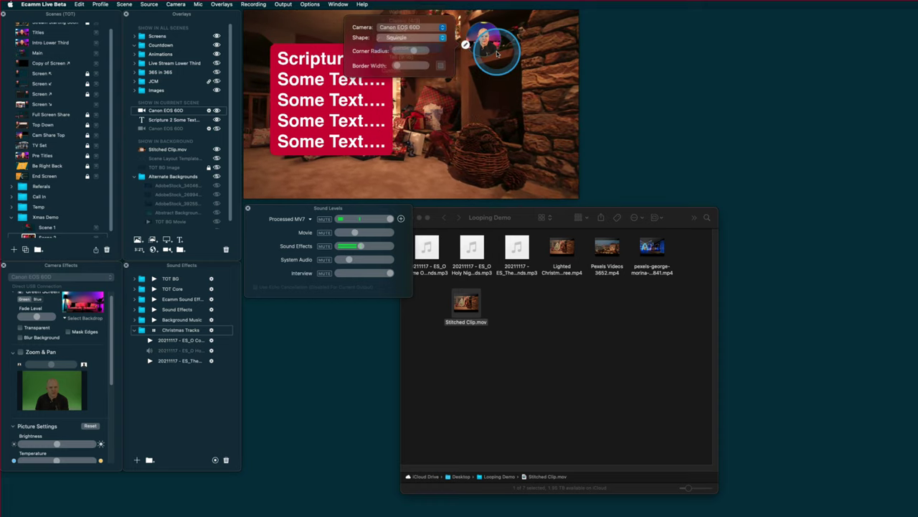
left_click(432, 103)
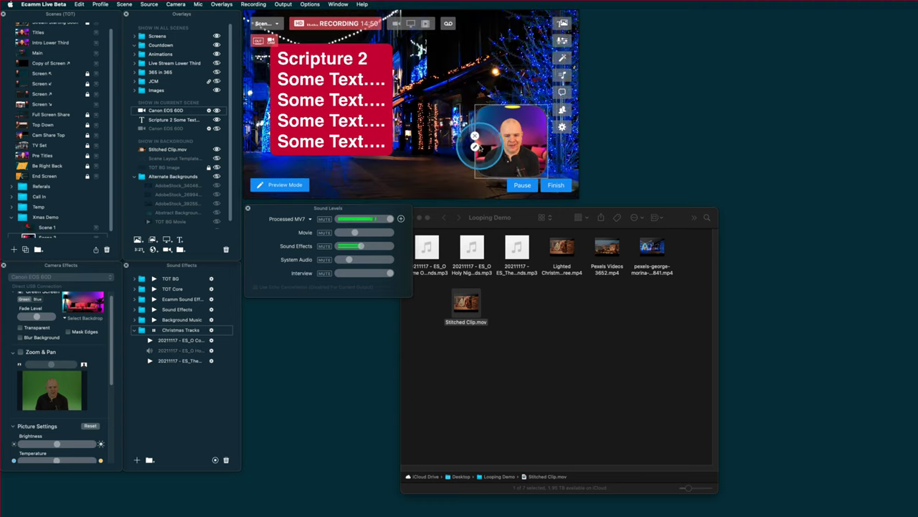
Give the camera overlay a thin border in the crimson Unnamed swatch and close the Colors window.
left_click(422, 152)
left_click(450, 167)
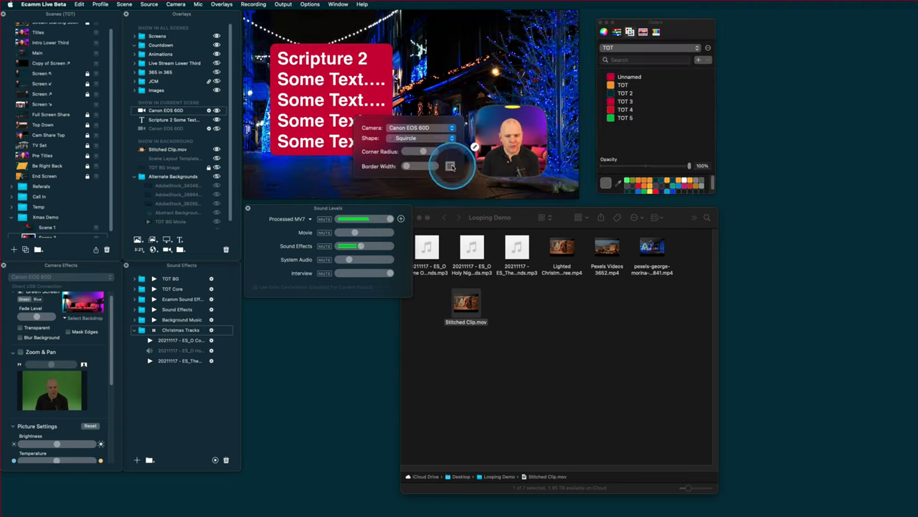
left_click(609, 99)
left_click(611, 76)
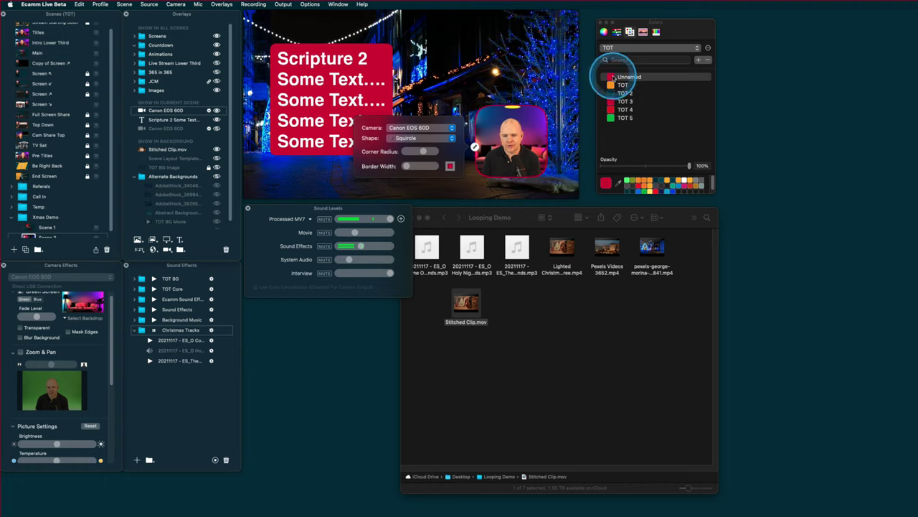
left_click(601, 24)
Move the camera overlay to the picture's upper right corner and shift the Scripture 2 text slightly down and left.
left_click(511, 147)
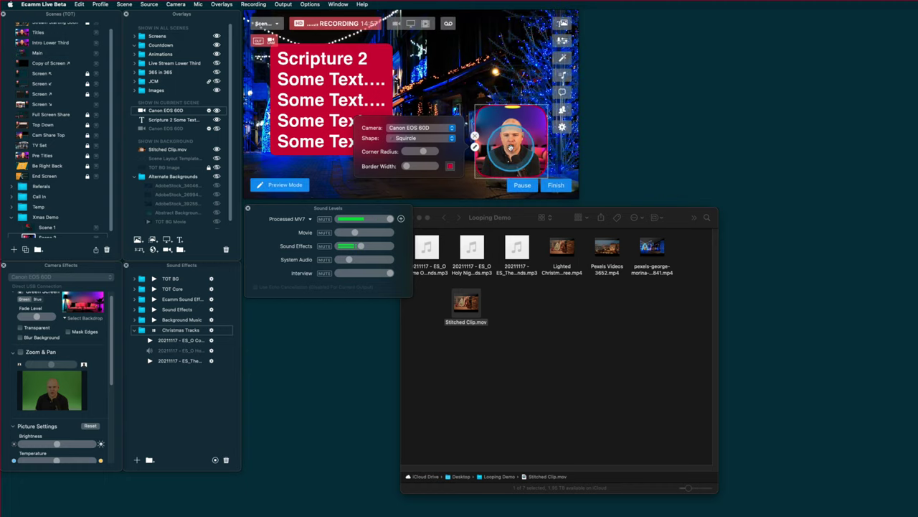
left_click_drag(458, 144, 476, 87)
mouse_move(360, 91)
left_mouse_down()
mouse_move(383, 120)
mouse_move(359, 118)
mouse_move(357, 98)
left_mouse_up()
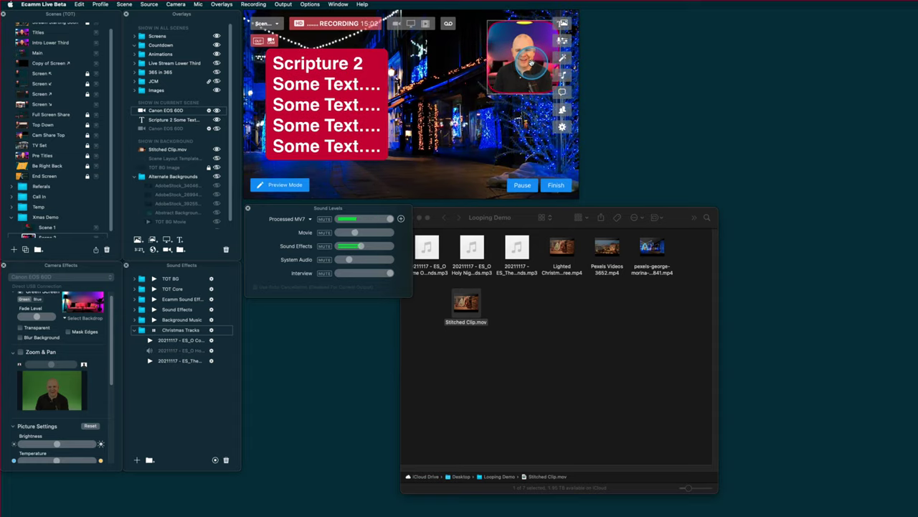
Move the Scripture 2 text toward the picture's lower left and place the camera overlay above it in the upper left.
left_click_drag(306, 109, 329, 132)
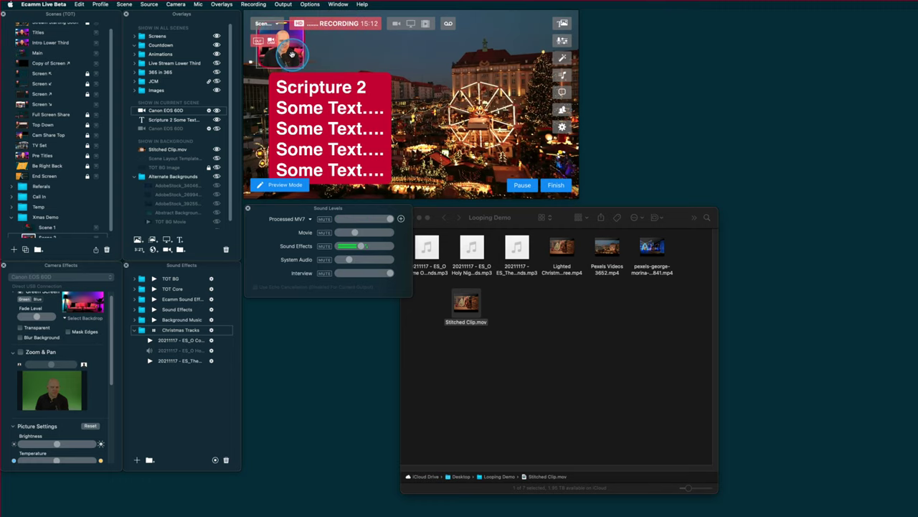
left_click_drag(330, 81, 318, 109)
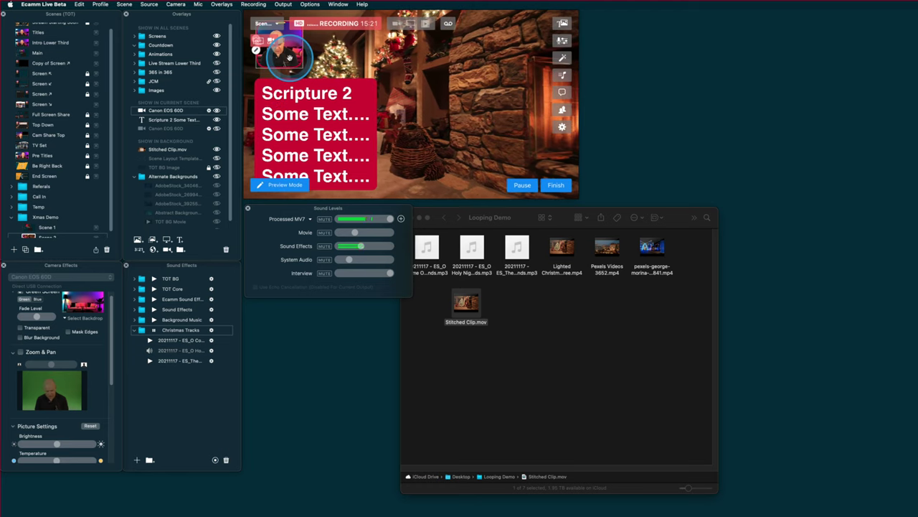
Copy Scene 2's camera overlay into Scene 1 and move the Scripture 1 text down and left beneath it.
scroll(47, 226, "down", 1)
left_click(46, 224)
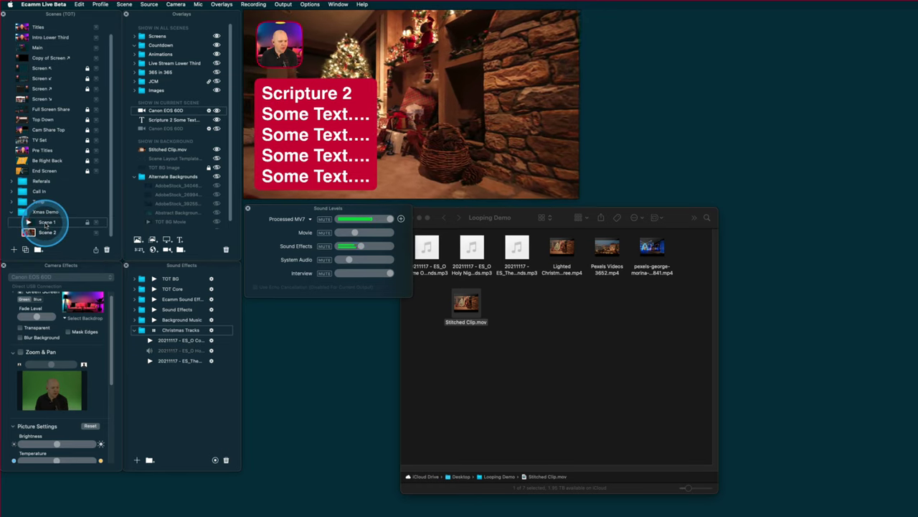
left_click(27, 223)
left_click(35, 317)
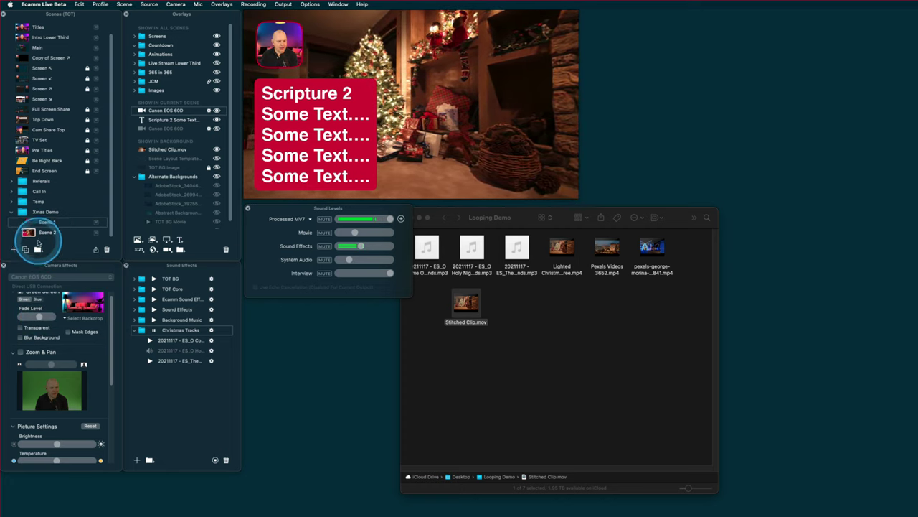
left_click_drag(41, 316, 42, 317)
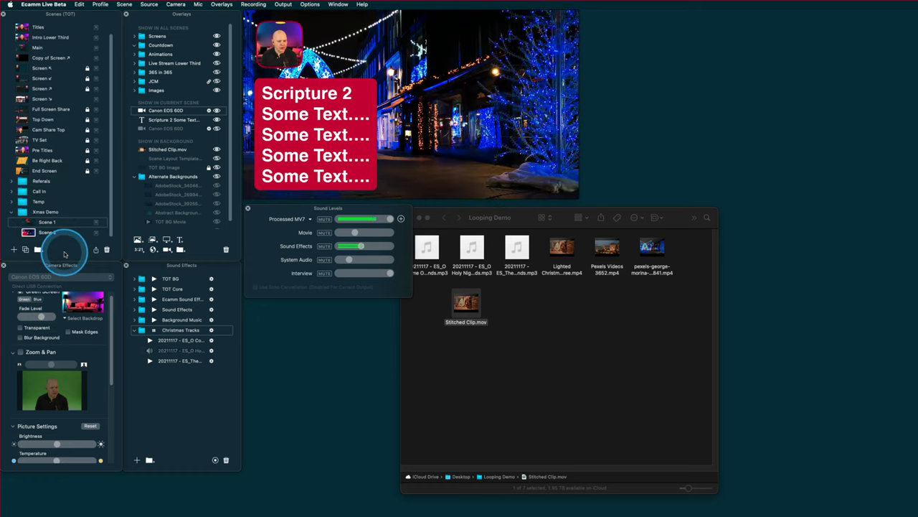
left_click_drag(26, 233, 28, 233)
mouse_move(294, 51)
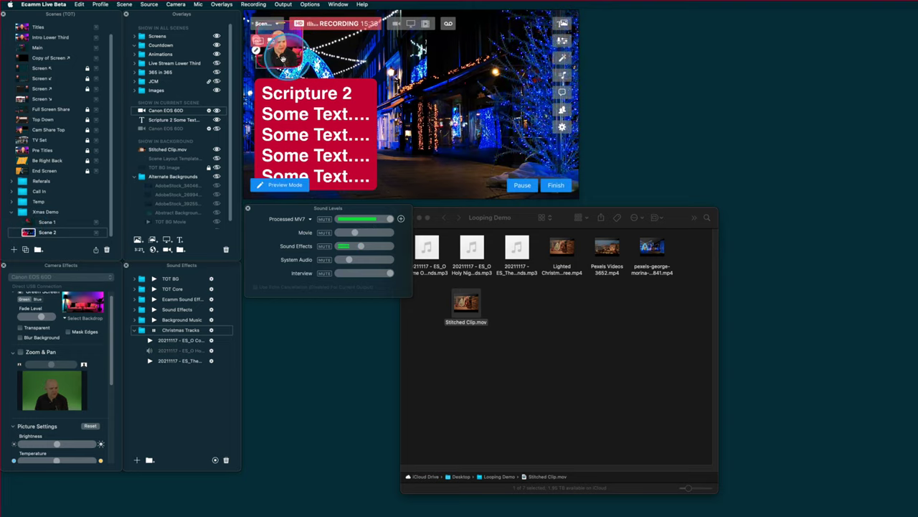
left_click(28, 222)
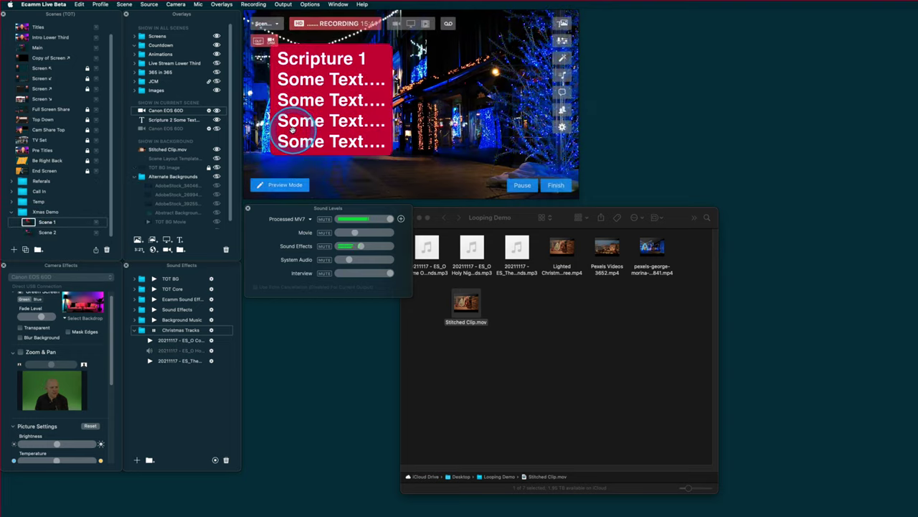
left_click_drag(324, 97, 315, 118)
key("super+v")
Compare Scene 1 with Scene 2 and give Scene 1's copied camera overlay the Lounge_Blue Pink Dark.png backdrop.
left_click(52, 224)
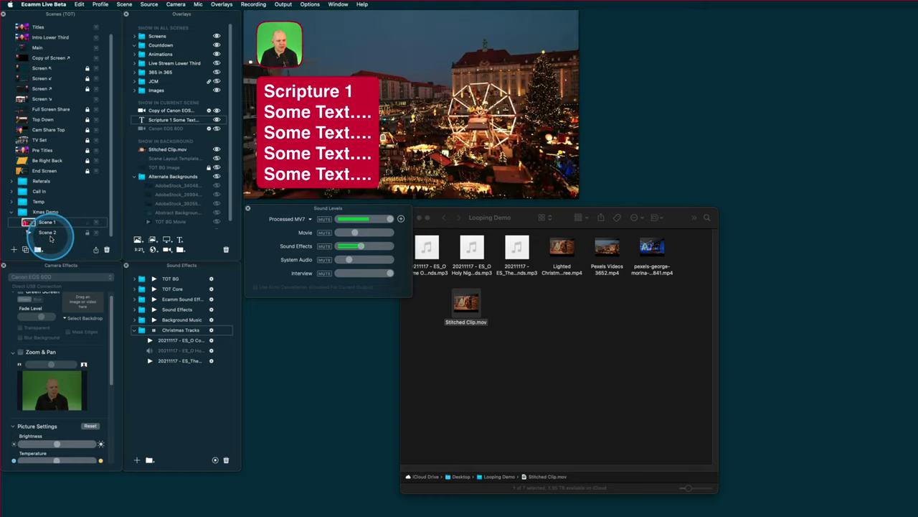
left_click(30, 232)
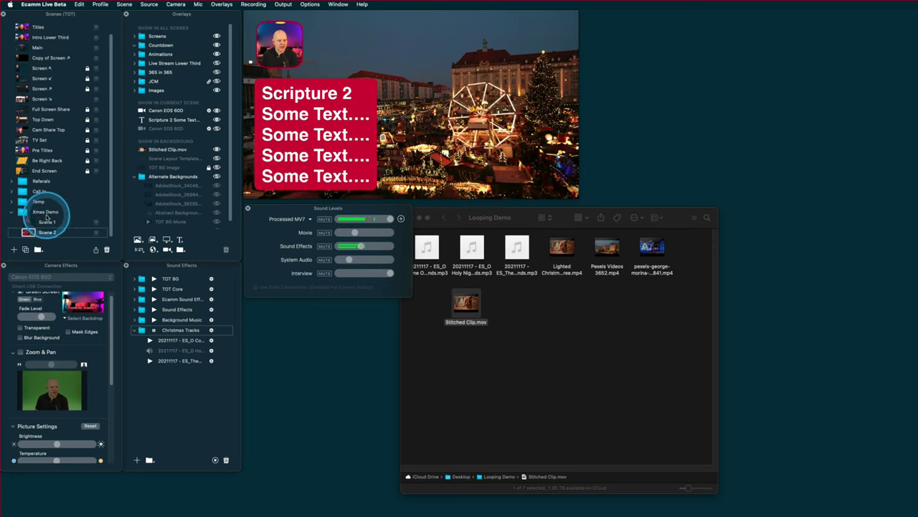
mouse_move(255, 166)
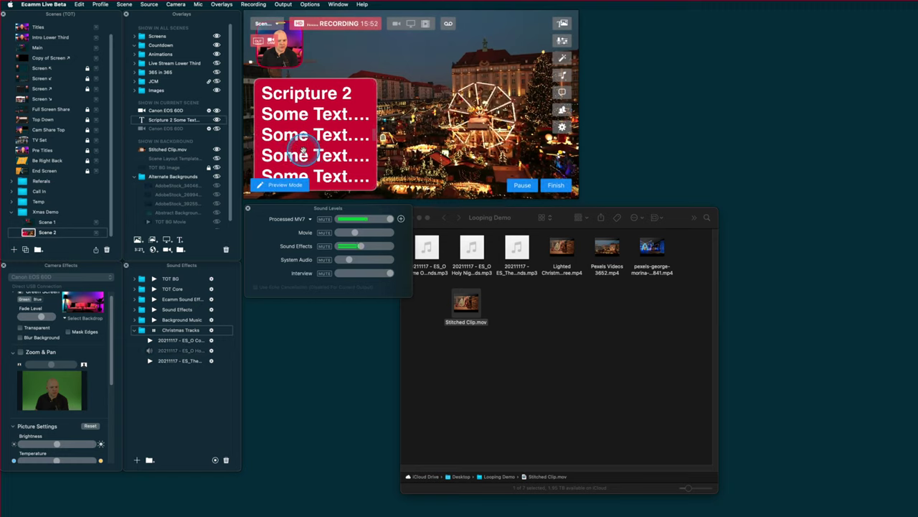
left_click(27, 222)
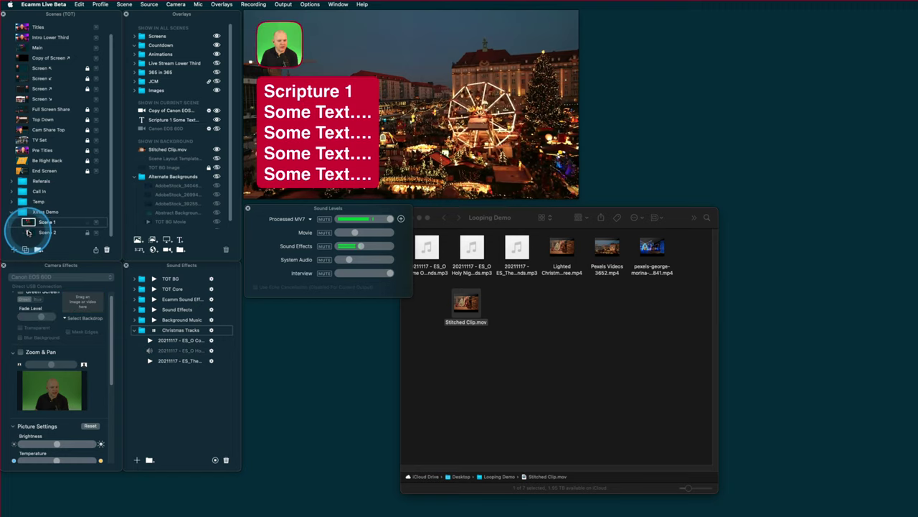
left_click(71, 319)
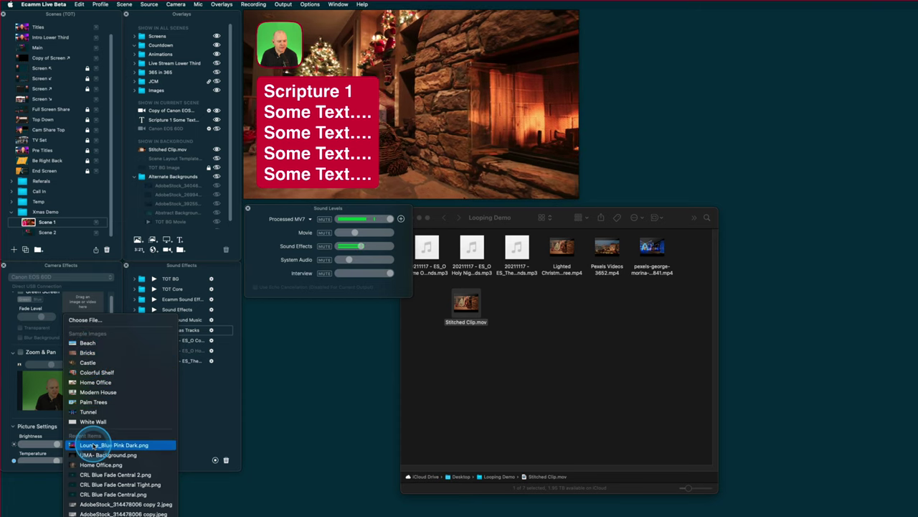
left_click(92, 445)
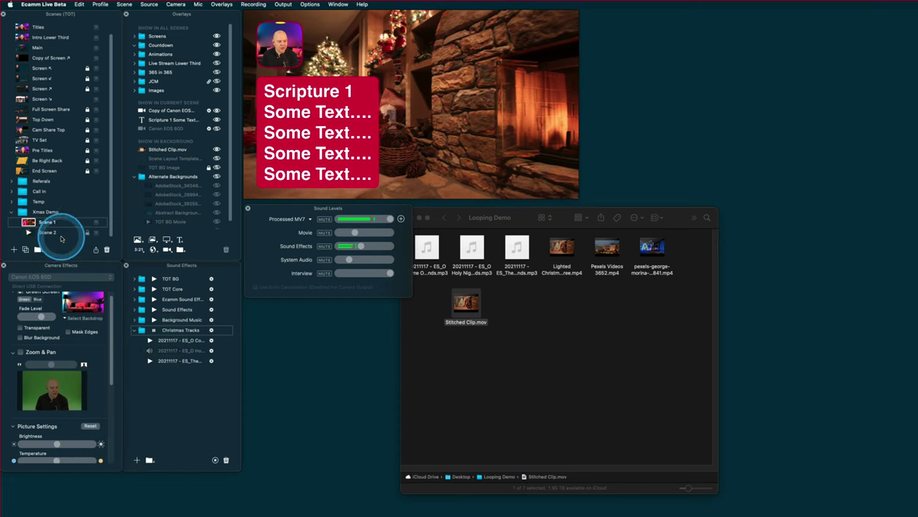
Switch back and forth between Scene 2 and Scene 1 to compare their layouts, ending on Scene 1.
left_click(28, 232)
left_click(29, 222)
left_click(28, 233)
left_click(28, 223)
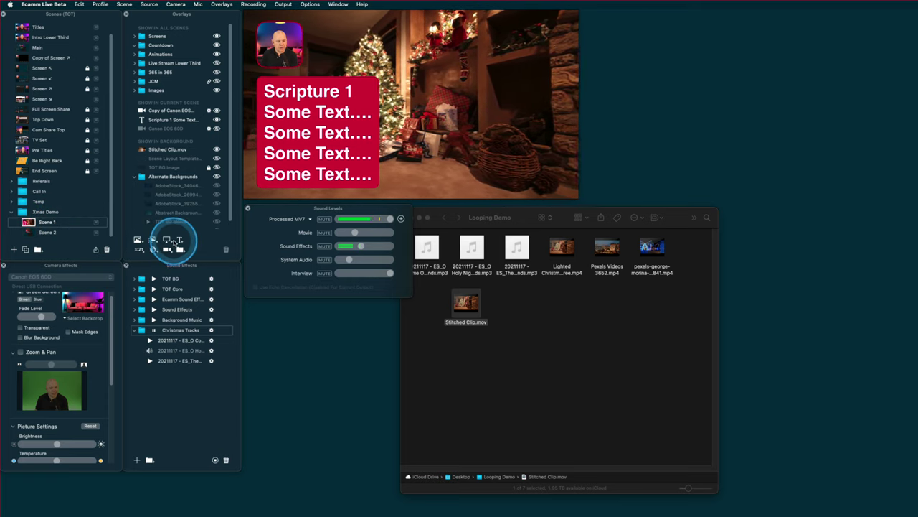
Add a 15-second countdown text overlay to Scene 1 with no background and its text opacity reduced to 0%.
left_click(138, 249)
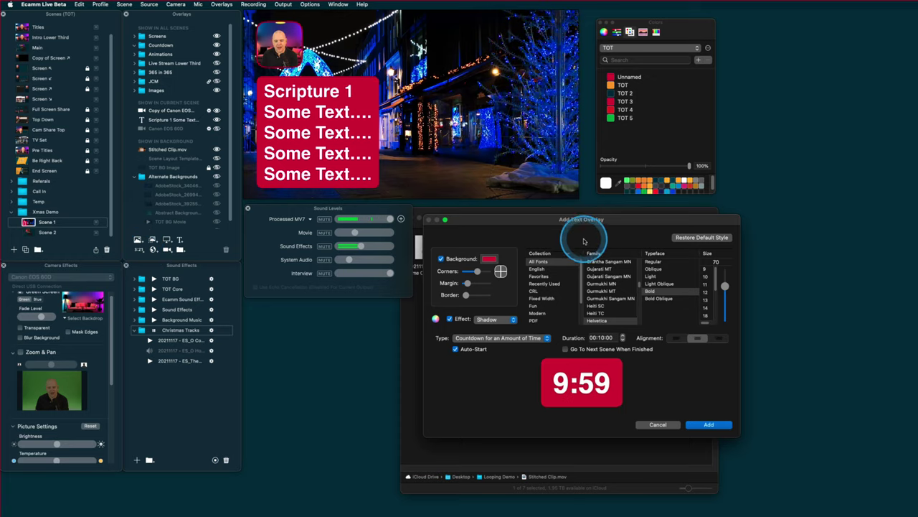
left_click_drag(544, 223, 521, 187)
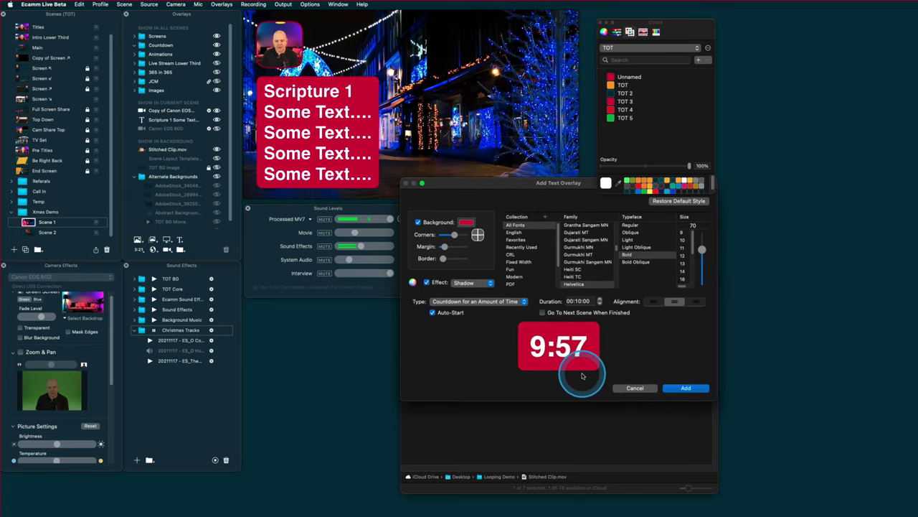
left_click(417, 222)
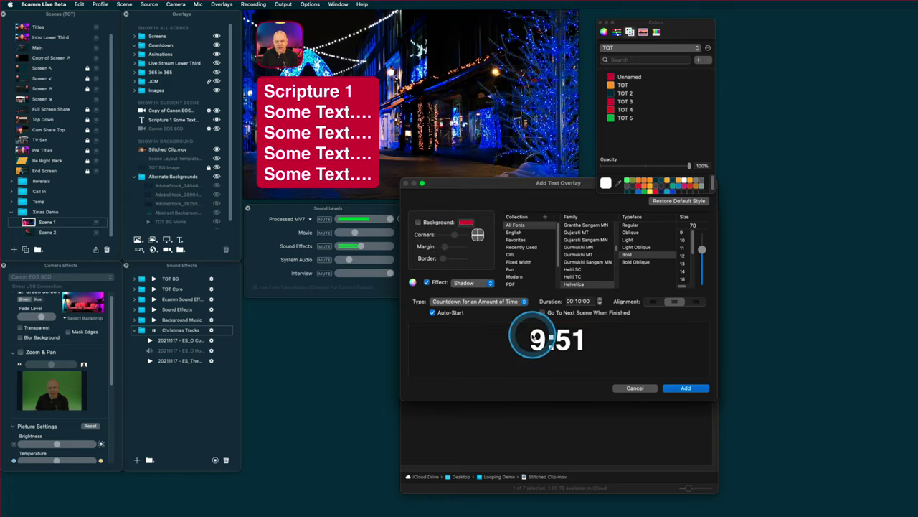
left_click(581, 302)
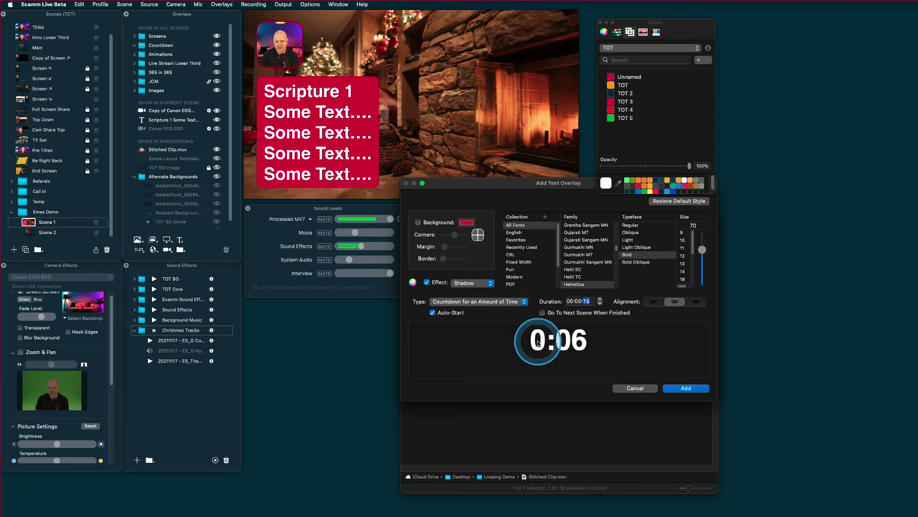
left_click_drag(689, 166, 670, 167)
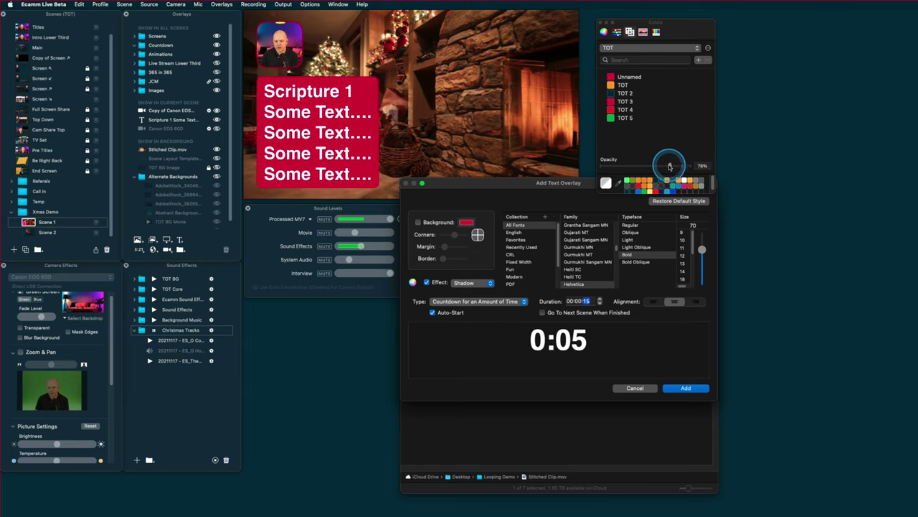
left_click(695, 388)
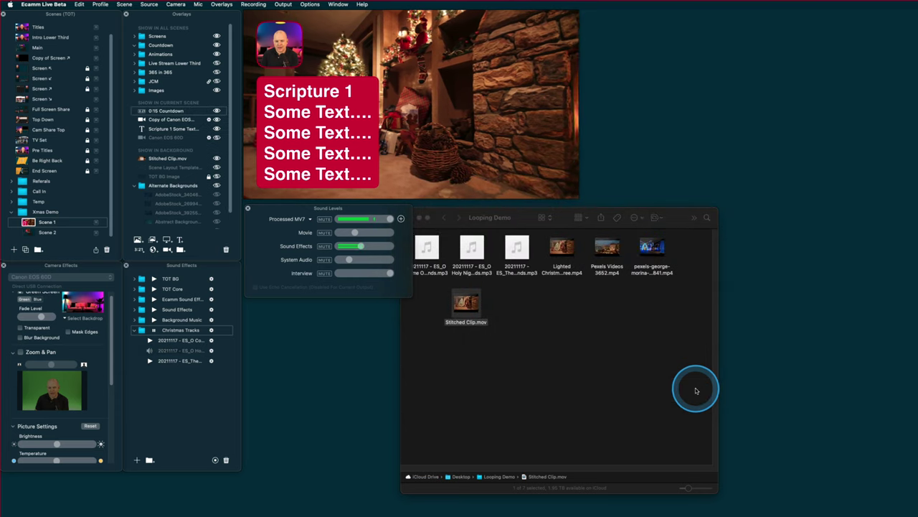
Set Scene 1's countdown overlay to go to the next scene when finished and save it.
left_click(439, 144)
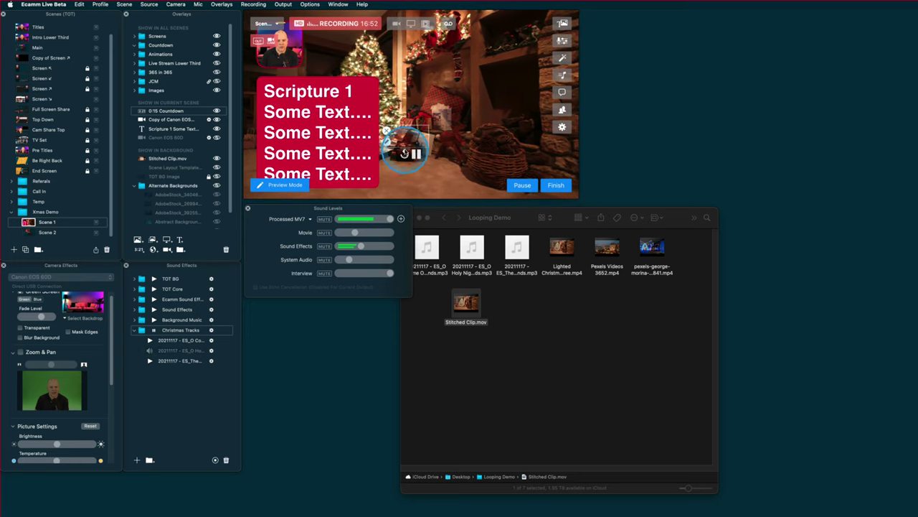
double_click(387, 136)
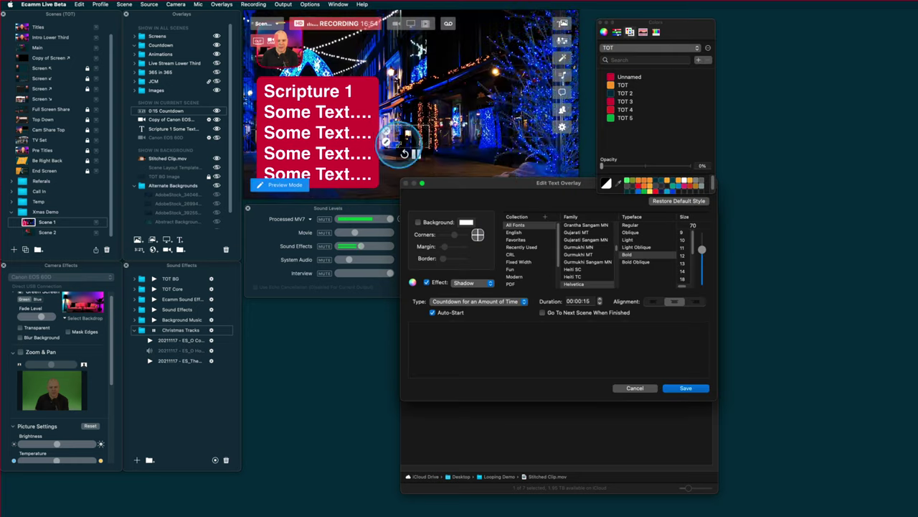
left_click(543, 314)
mouse_move(449, 167)
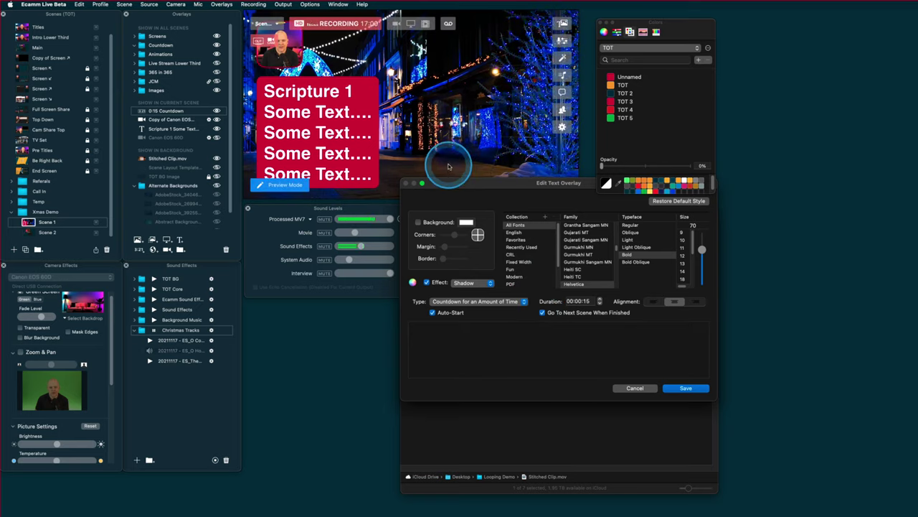
left_click(685, 388)
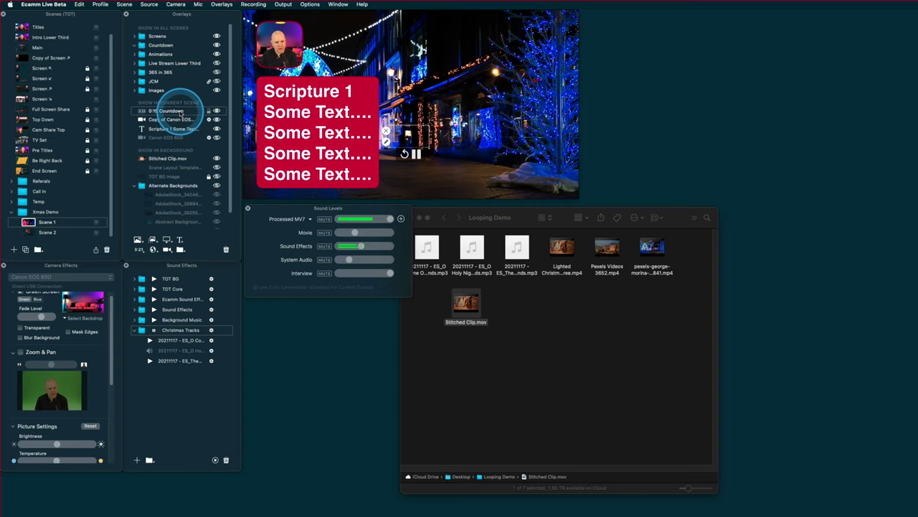
Check Scene 1's countdown settings, copy the countdown into Scene 2 and save the copy with Auto-Start and Go To Next Scene When Finished enabled.
mouse_move(414, 162)
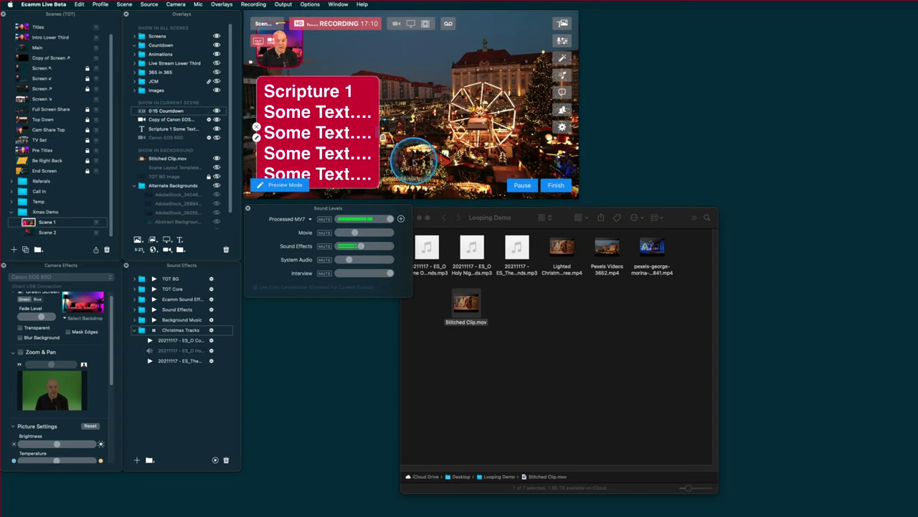
double_click(386, 136)
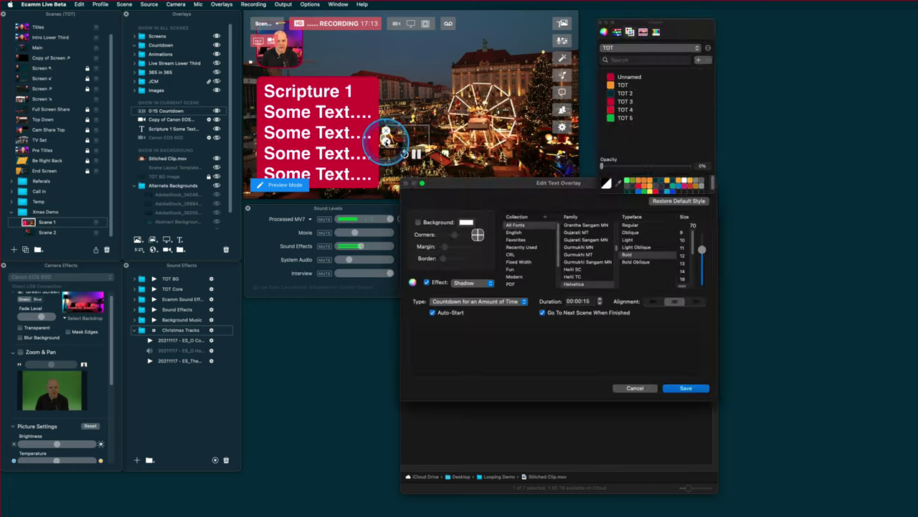
left_click(635, 388)
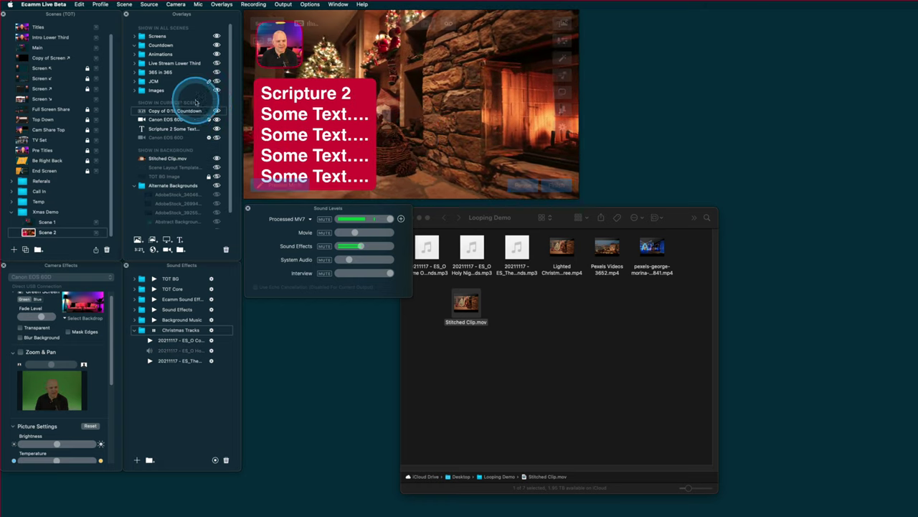
double_click(189, 113)
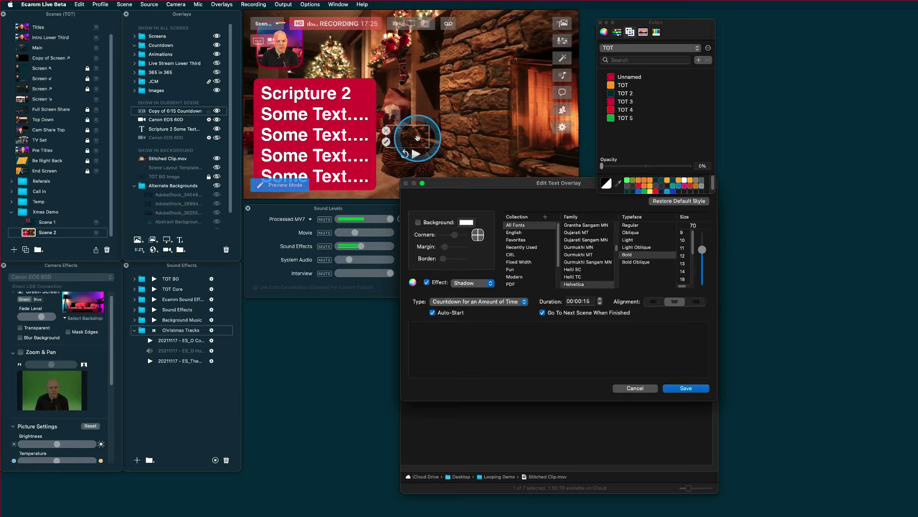
left_click(450, 320)
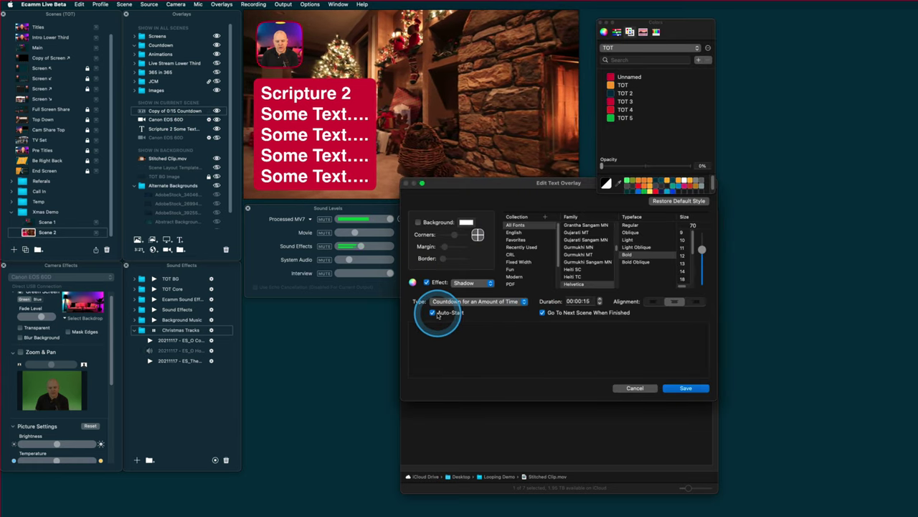
left_click(681, 389)
Change the Scripture 2 text overlay's background to the orange TOT swatch and save it.
double_click(361, 95)
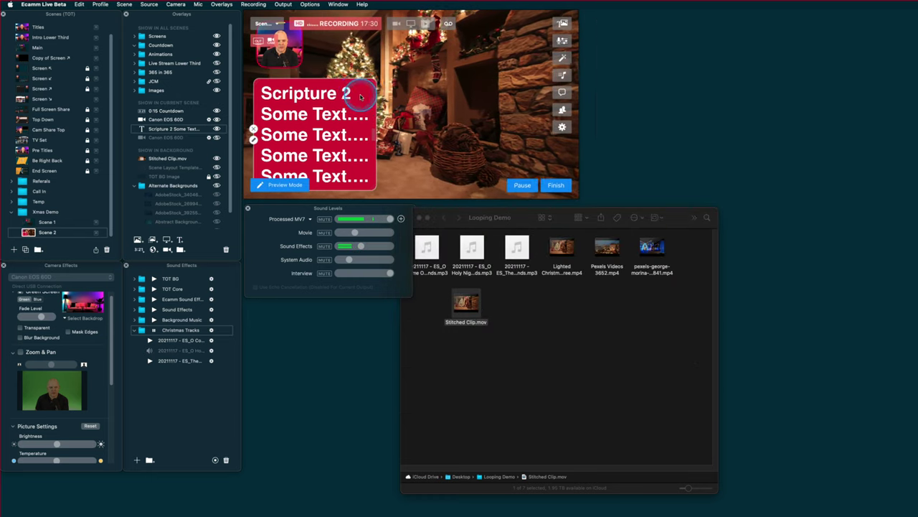
left_click(466, 222)
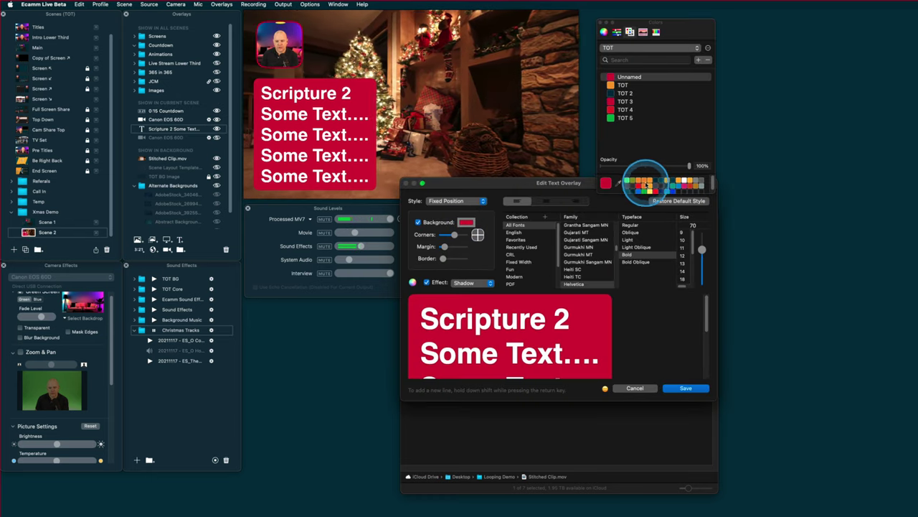
left_click(649, 185)
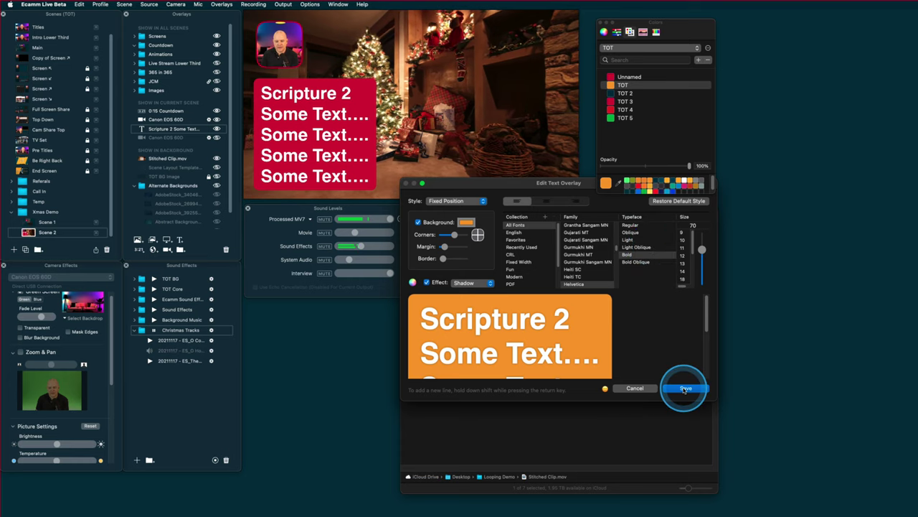
left_click(686, 387)
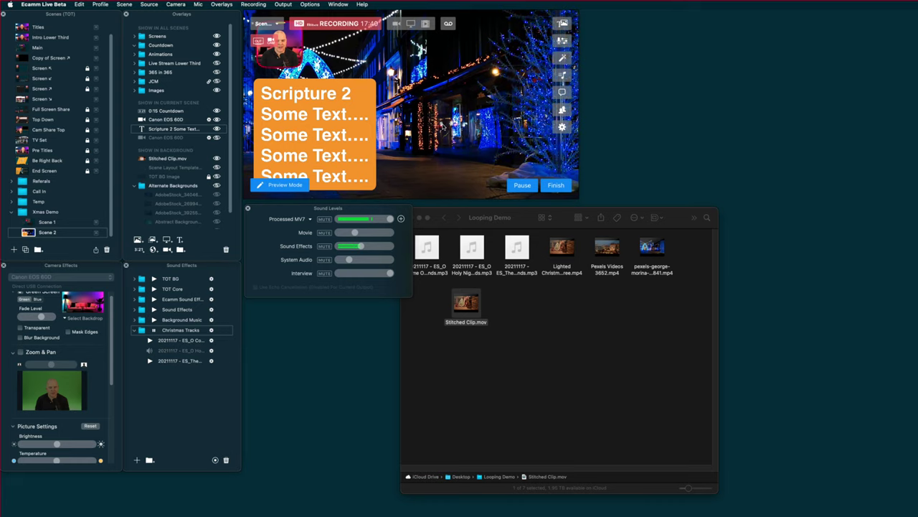
Show Scene 1 and advance to Scene 2 to test the change between the scripture scenes.
key("Up")
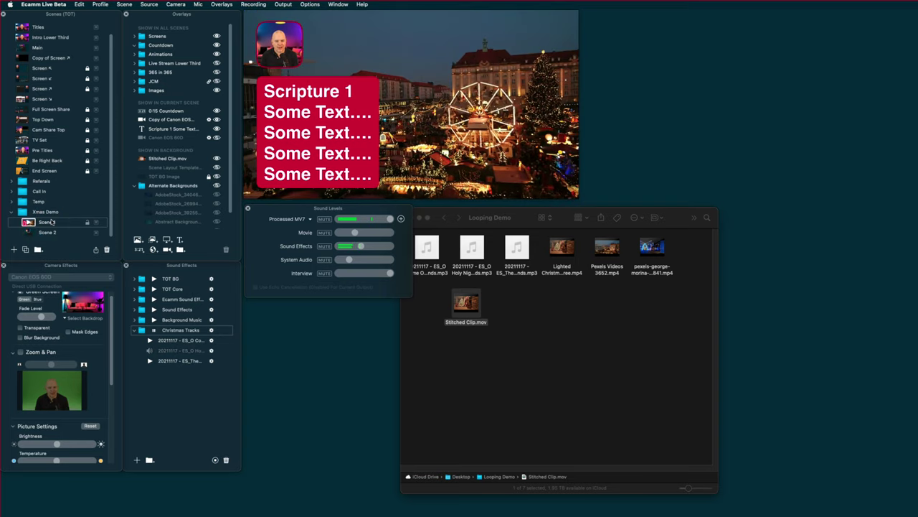
key("Down")
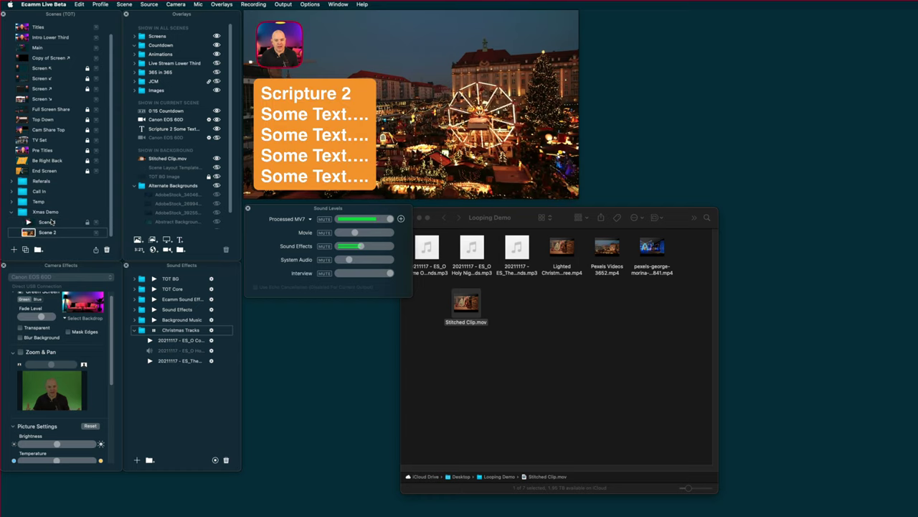
Hide Scene 2's visible Canon EOS 60D camera overlay and move the orange Scripture 2 text box slightly higher over the background video.
left_click(217, 159)
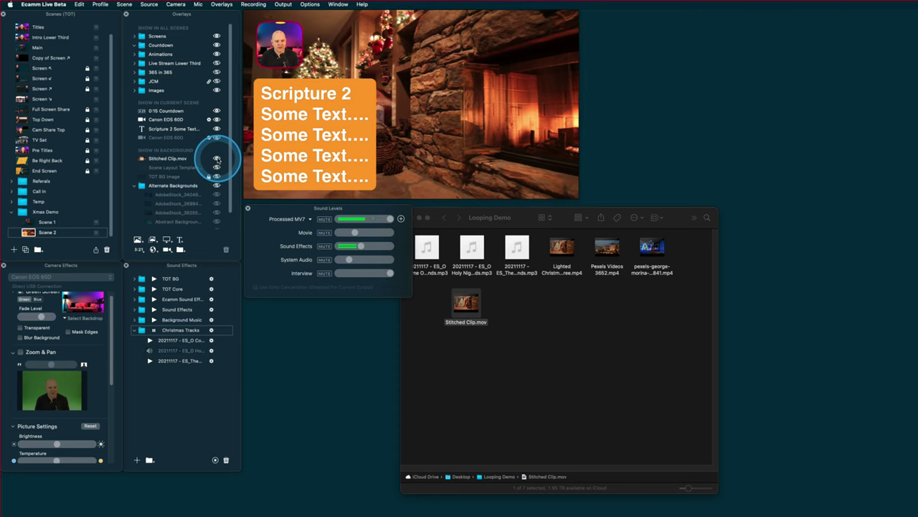
left_click(217, 119)
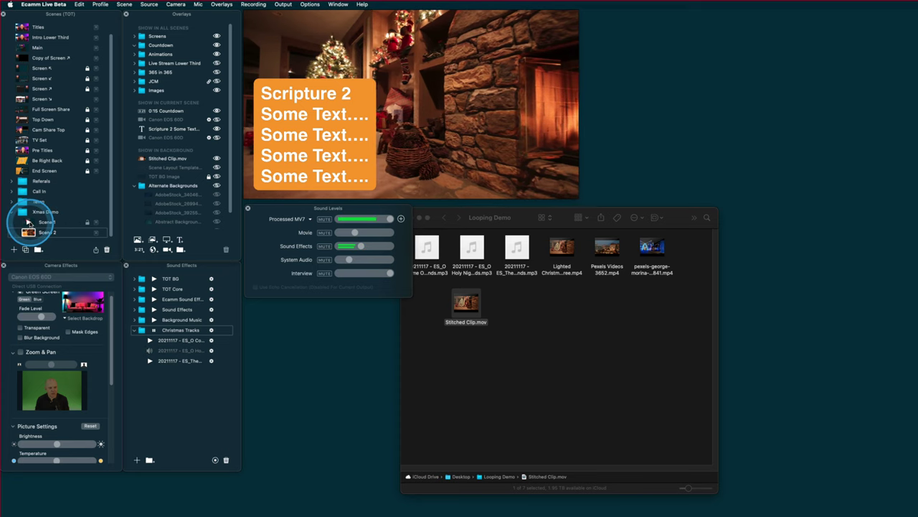
left_click_drag(318, 131, 322, 104)
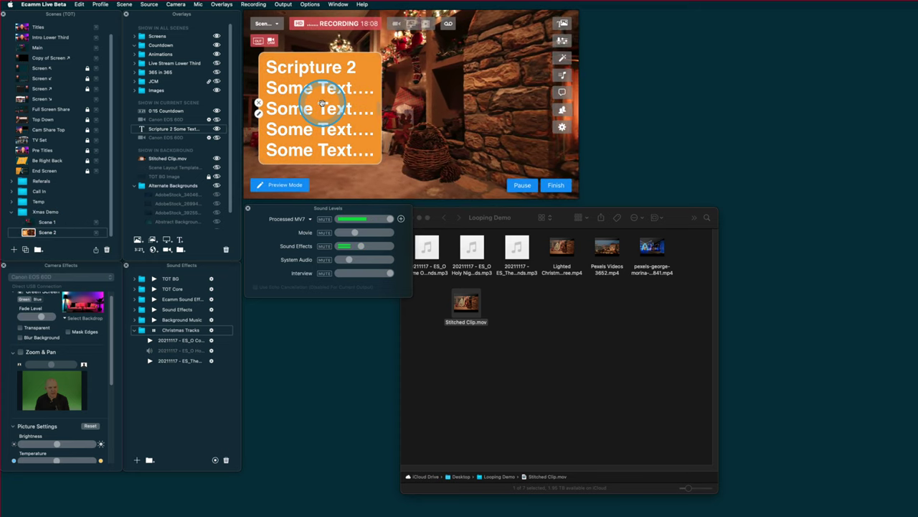
In Scene 1, move the red Scripture 1 text box slightly higher and hide the Copy of Canon EOS 60D camera overlay.
left_click(275, 193)
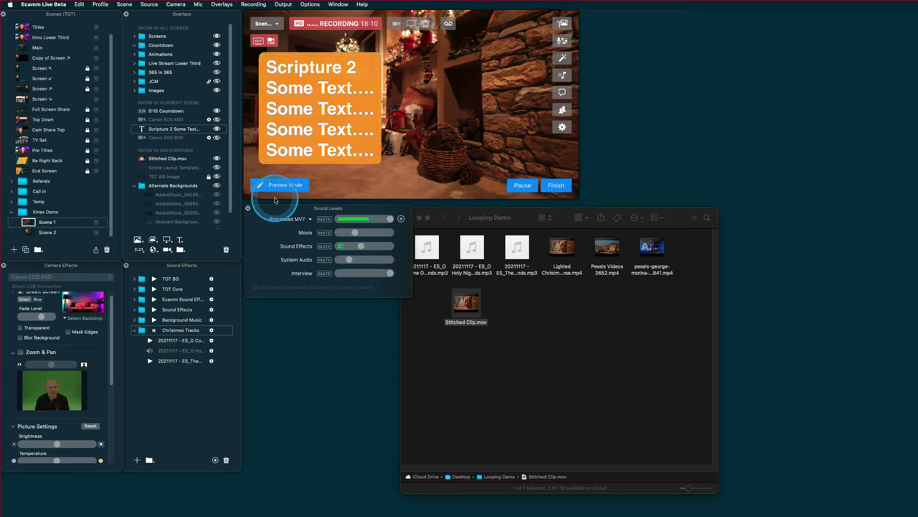
left_click_drag(304, 122, 306, 94)
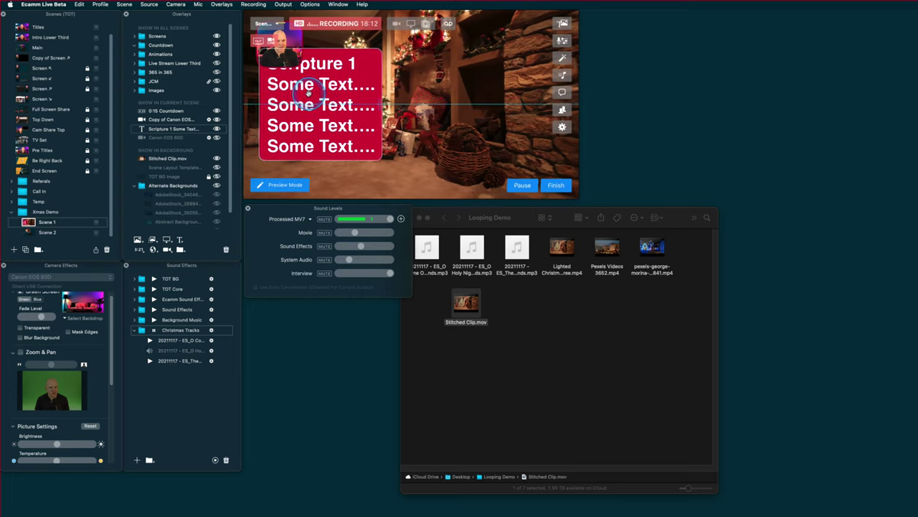
left_click(216, 137)
left_click(216, 137)
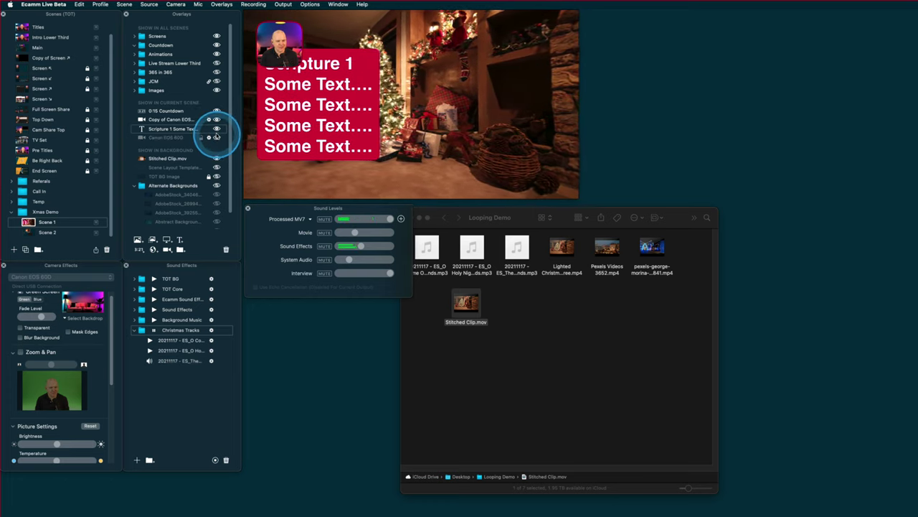
left_click(217, 119)
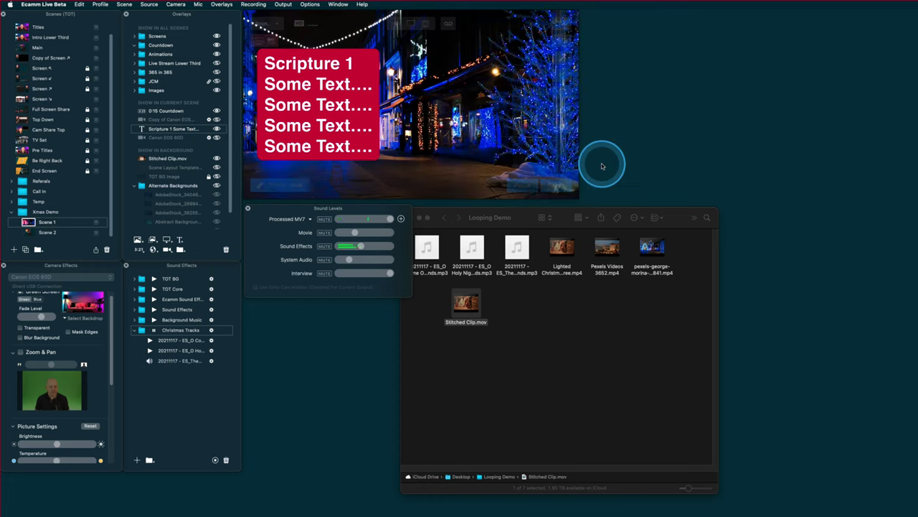